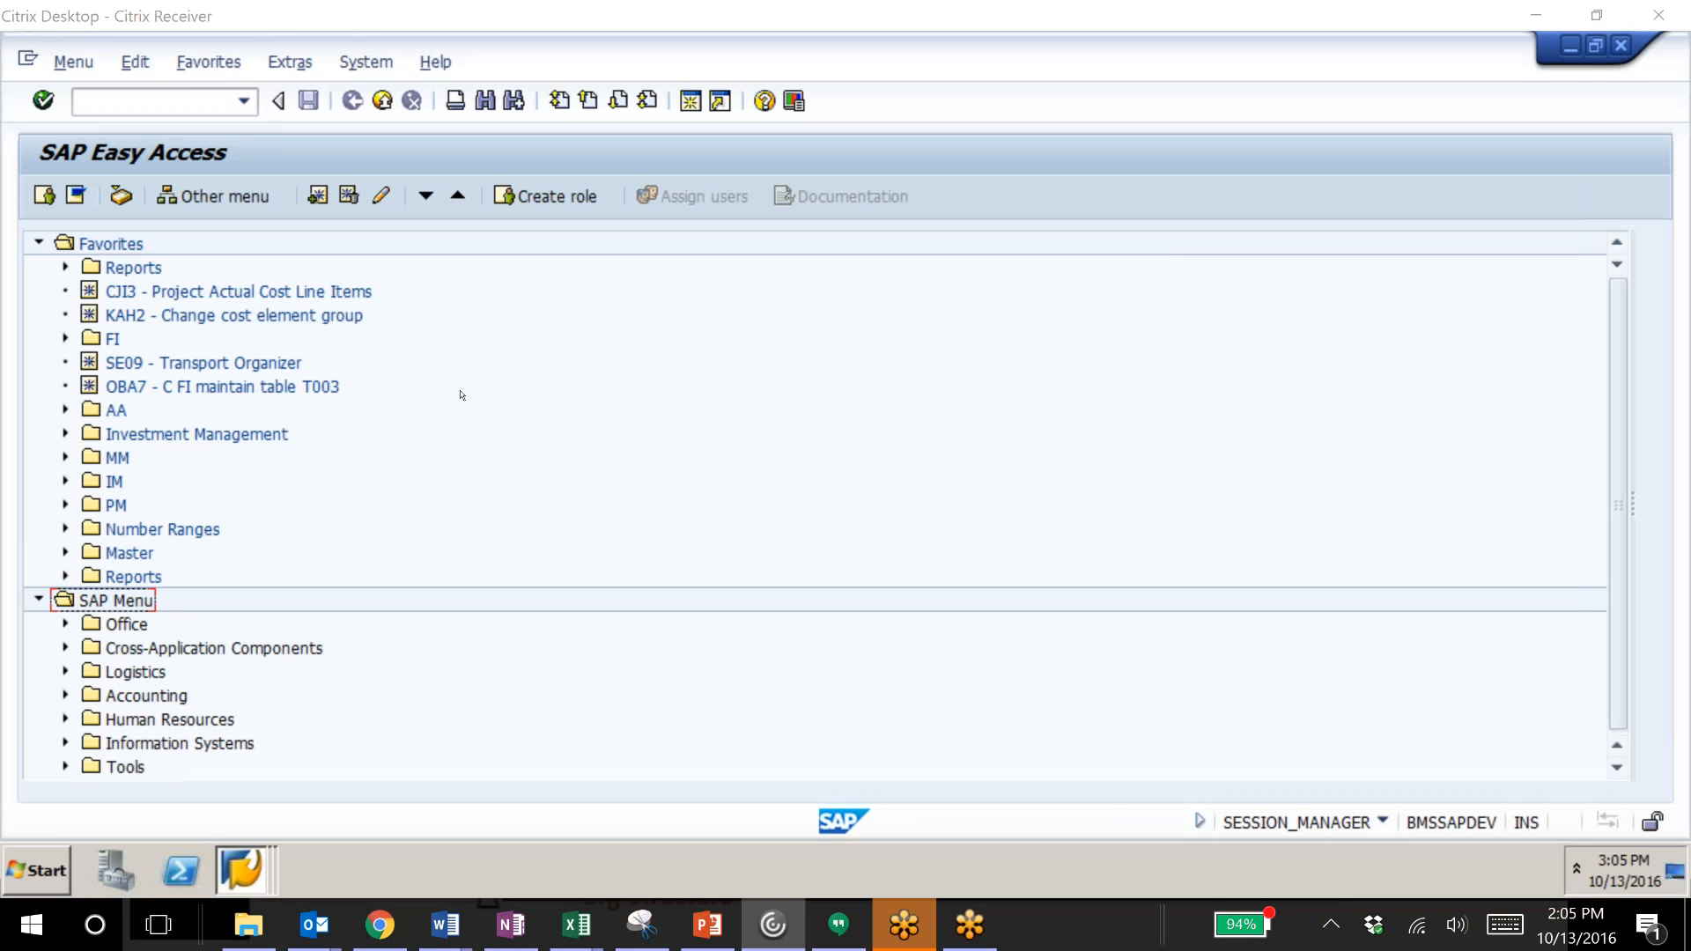
# Open the Create Purchase Requisition transaction with the command /nme51n.
pyautogui.click(169, 98)
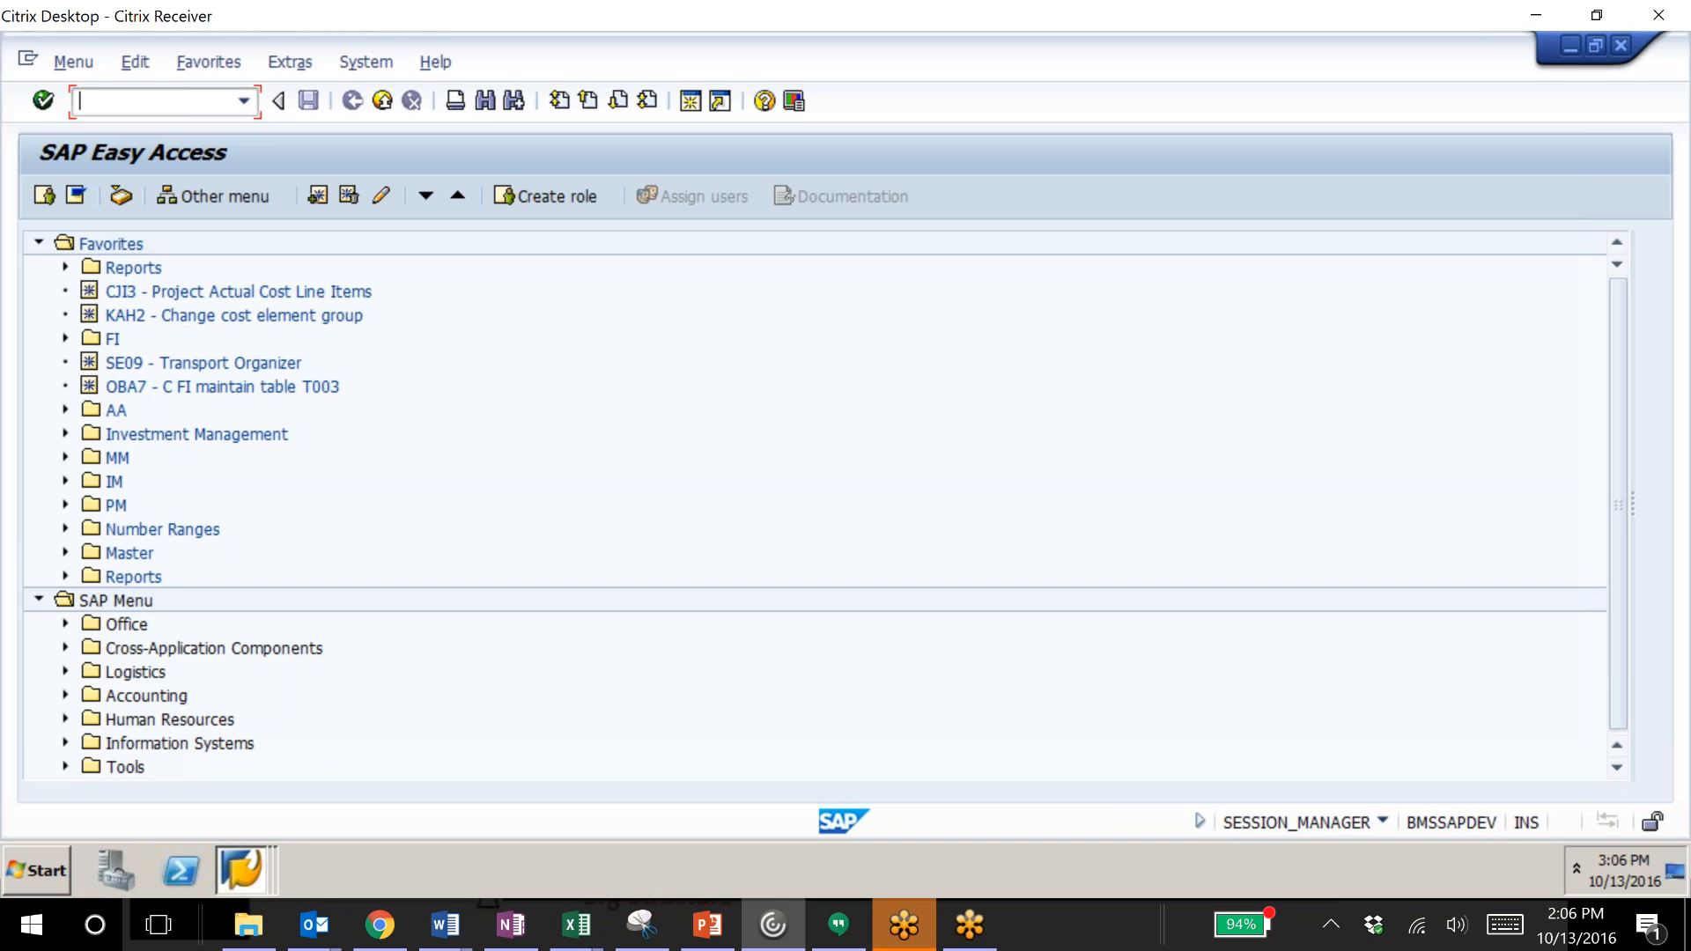
pyautogui.write('/n5')
pyautogui.press('BackSpace')
pyautogui.write('me51n')
pyautogui.press('Return')
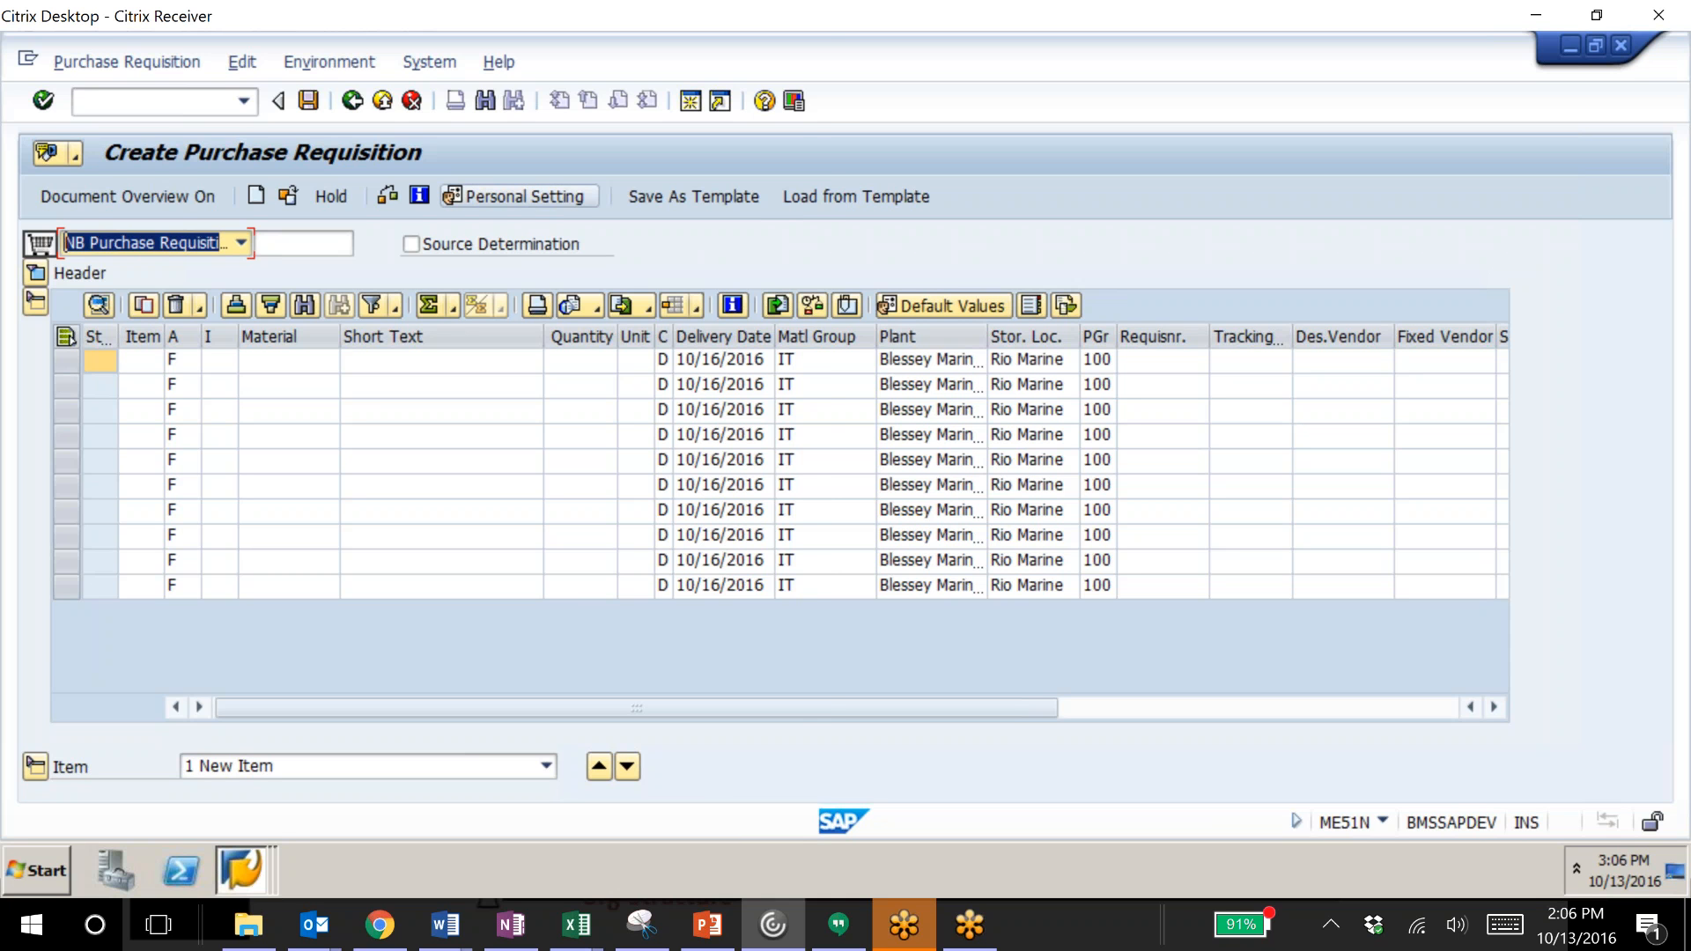
# Set the requisition's default storage location to 1400 Coastwide Marine in the personal settings and widen the Storage Location column.
pyautogui.click(515, 197)
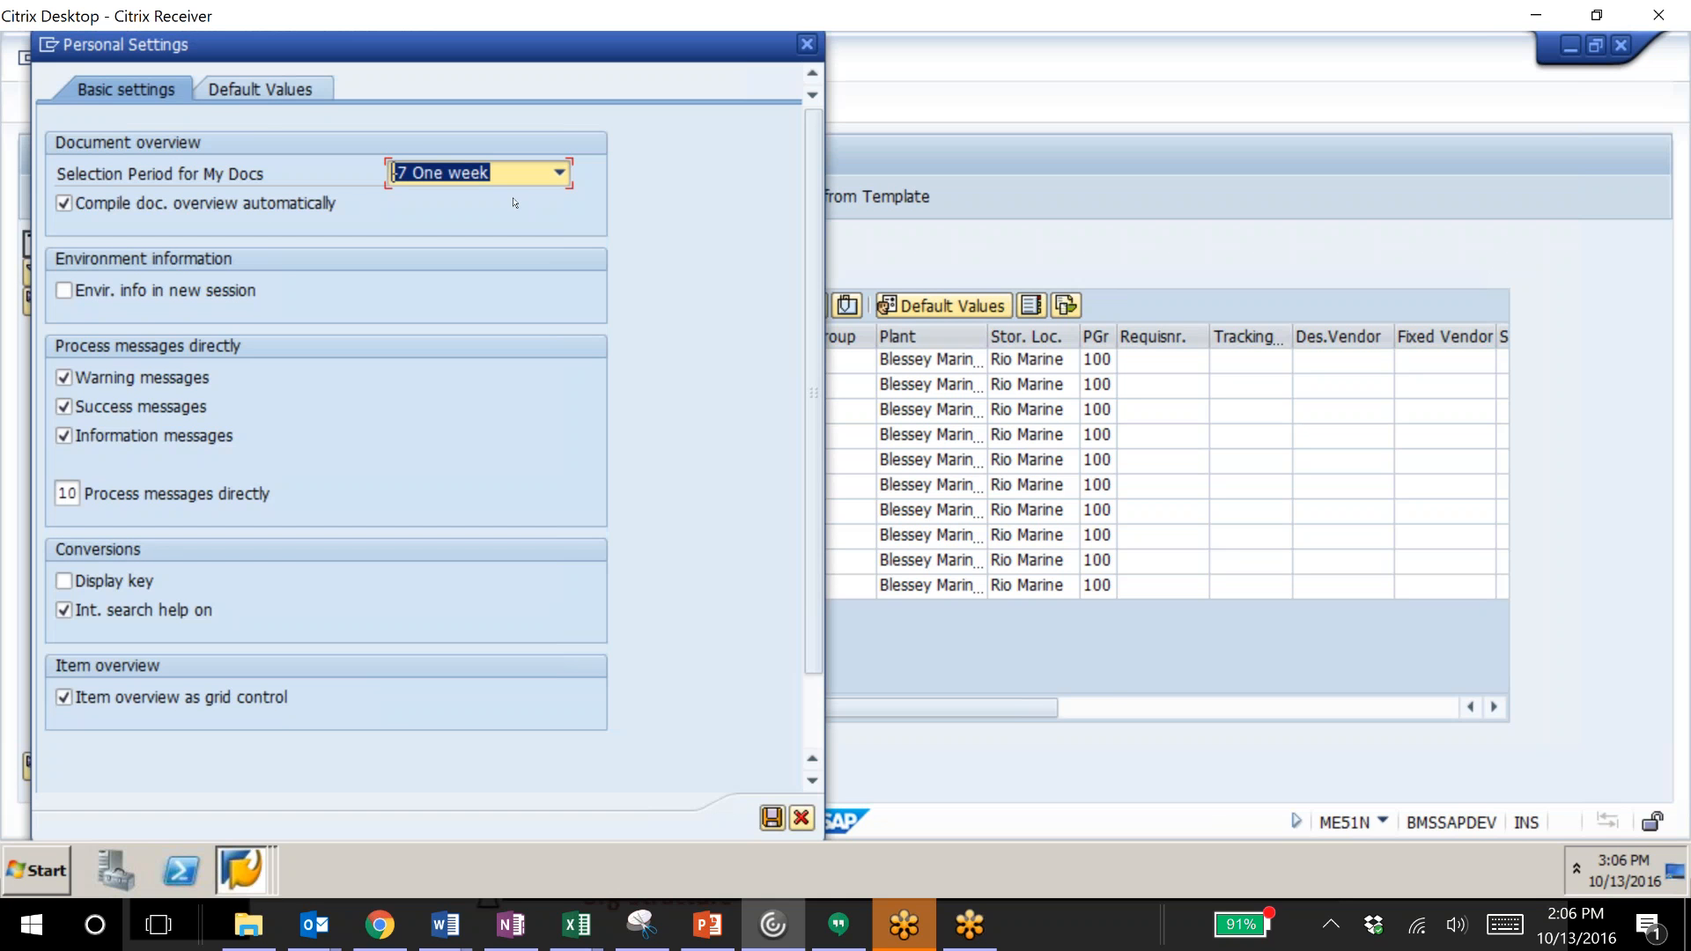
pyautogui.click(255, 90)
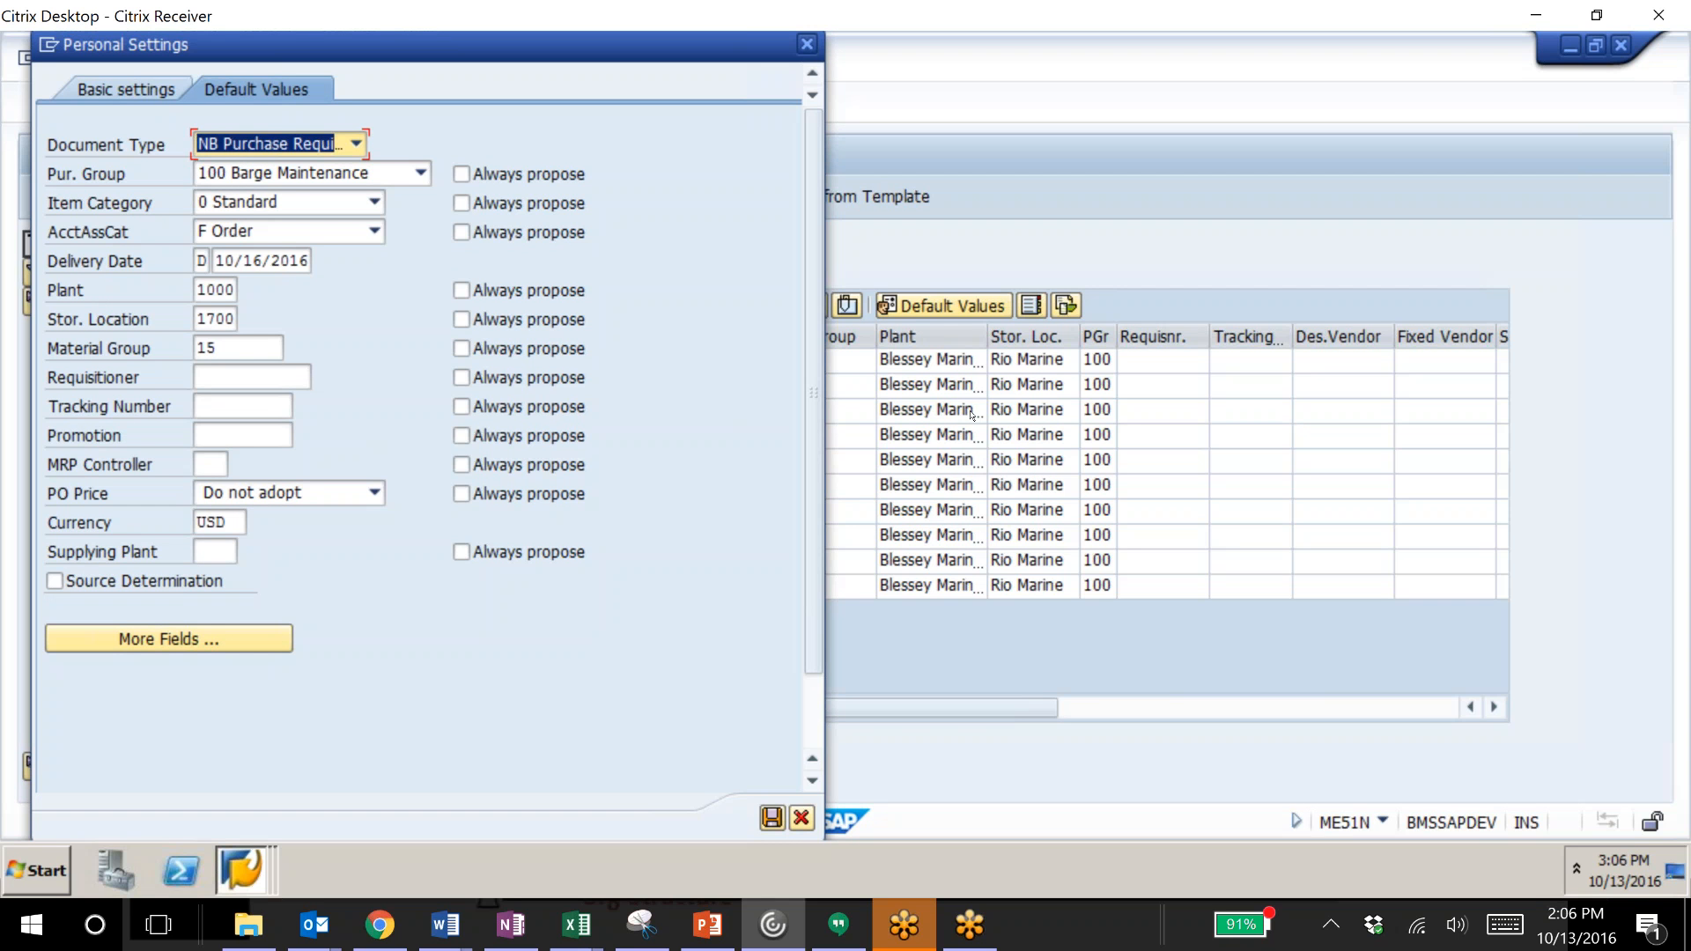
pyautogui.click(216, 319)
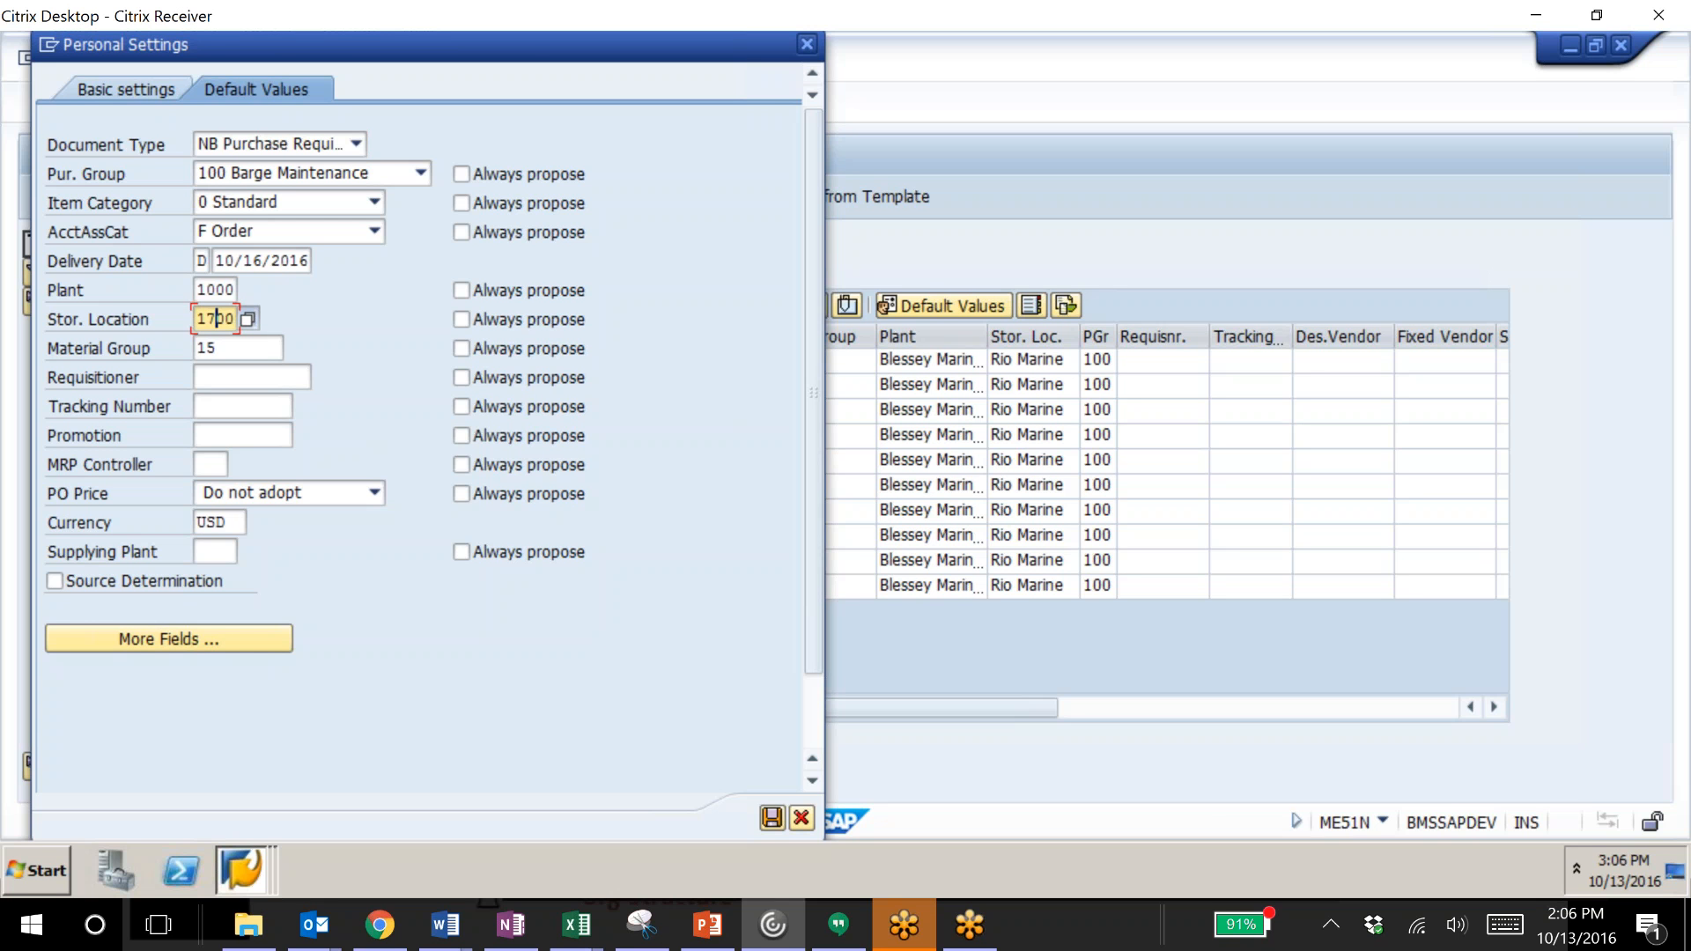
pyautogui.press('F4')
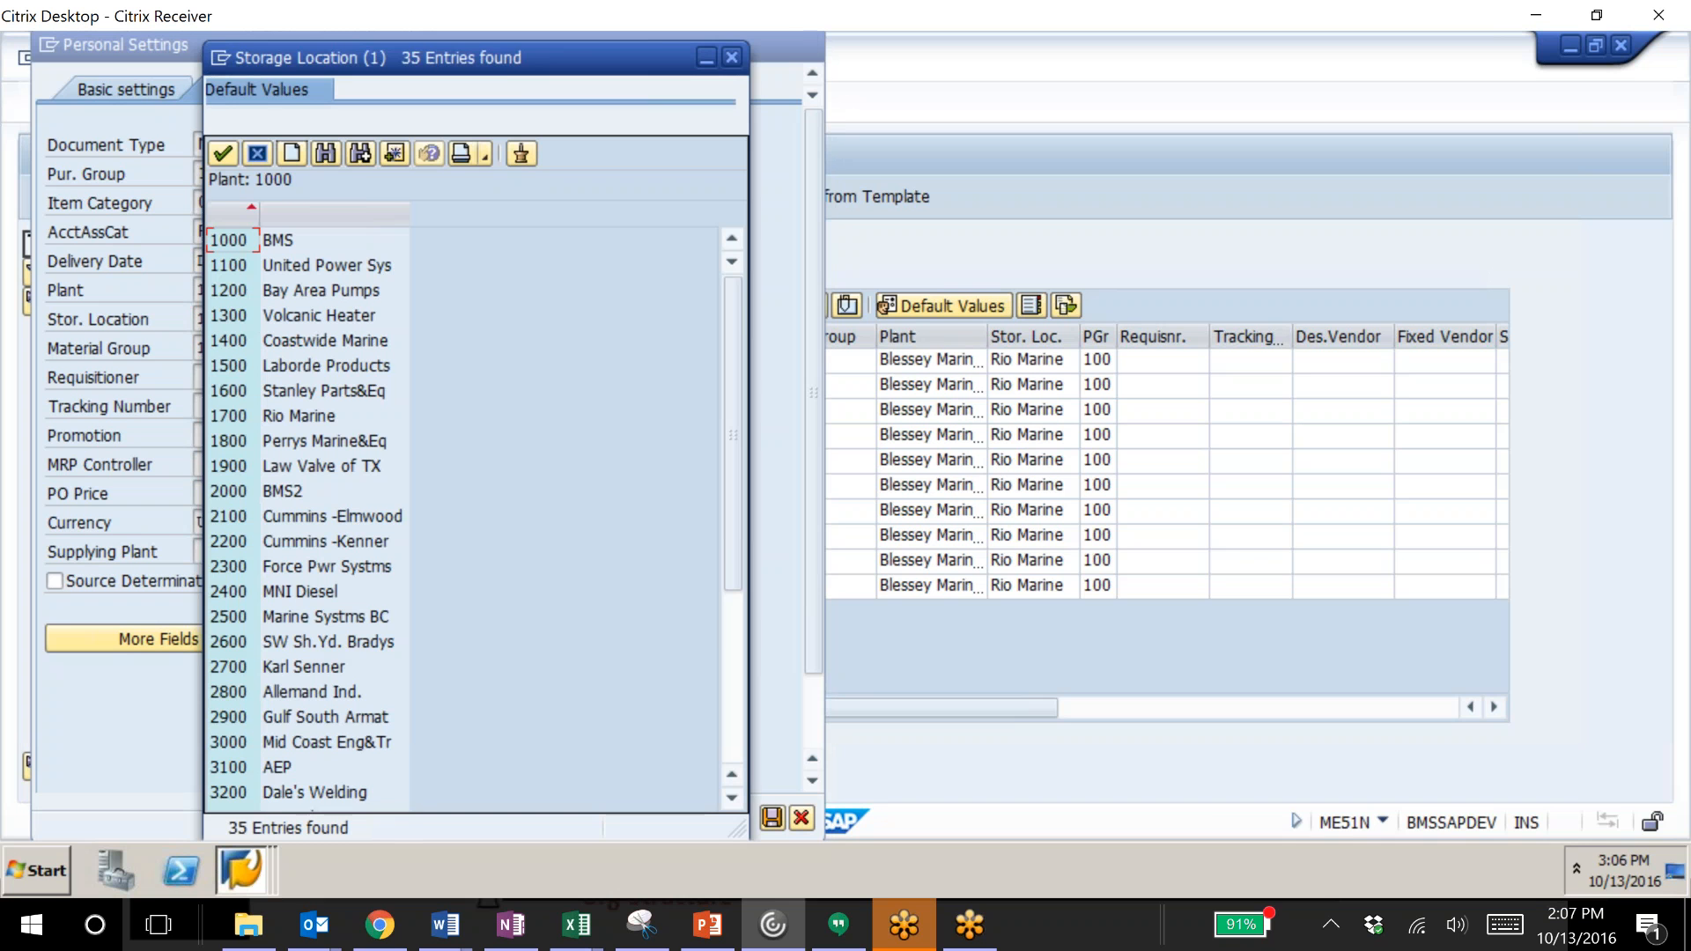
pyautogui.click(321, 345)
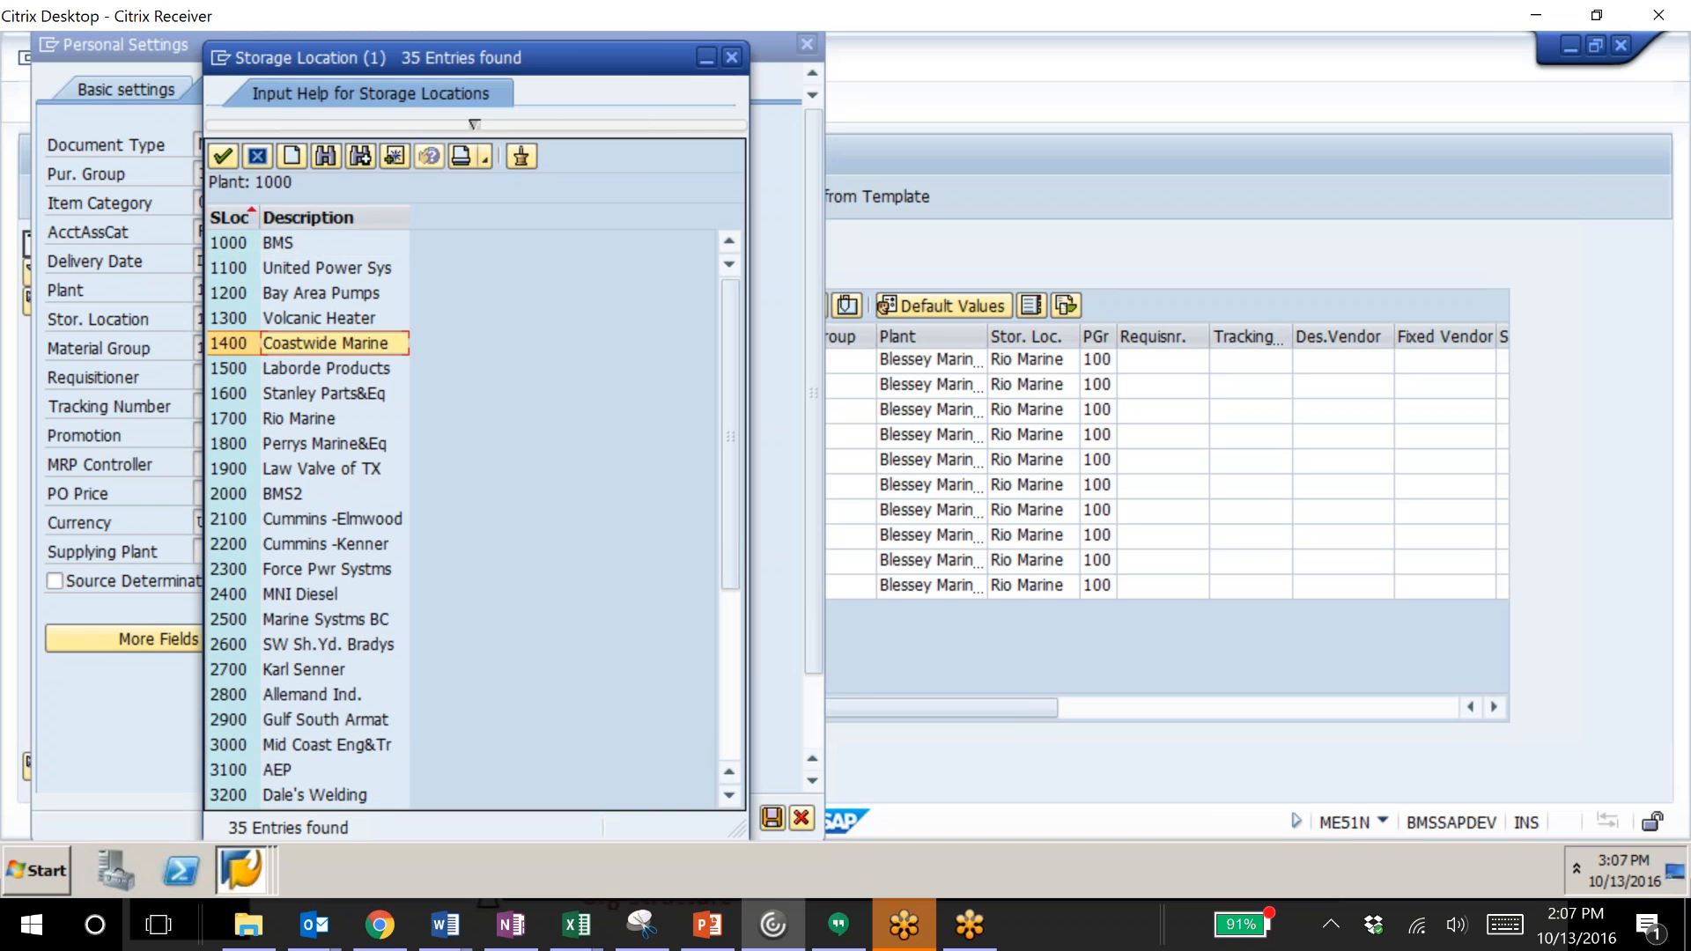
pyautogui.doubleClick(362, 352)
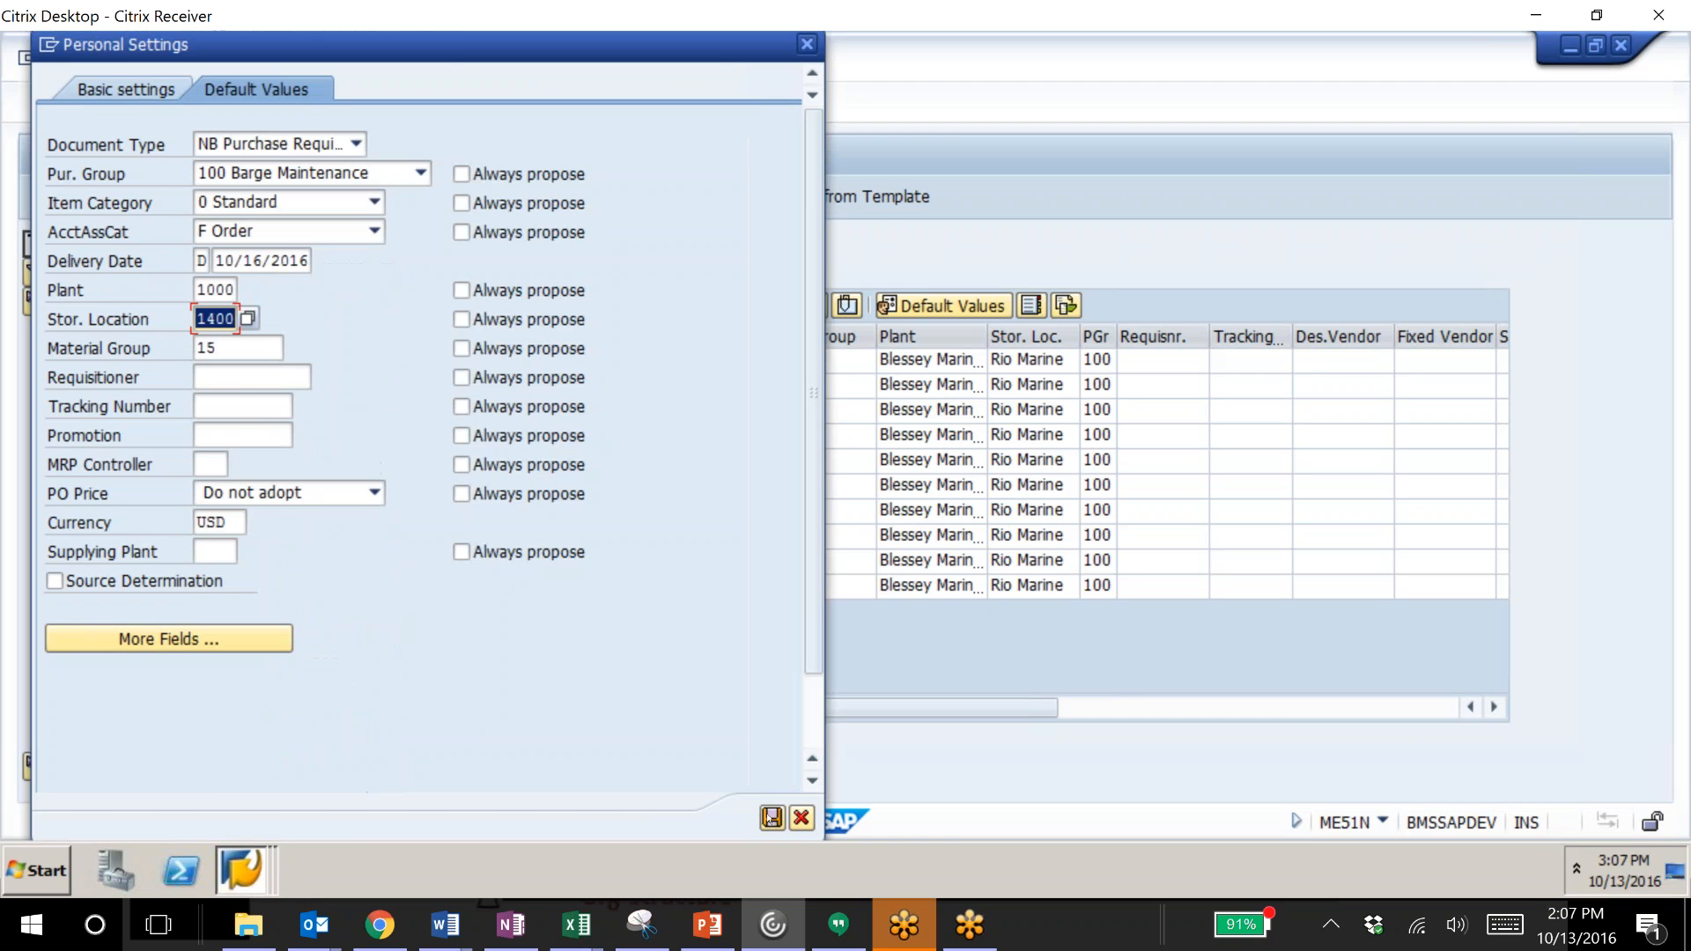
pyautogui.press('Return')
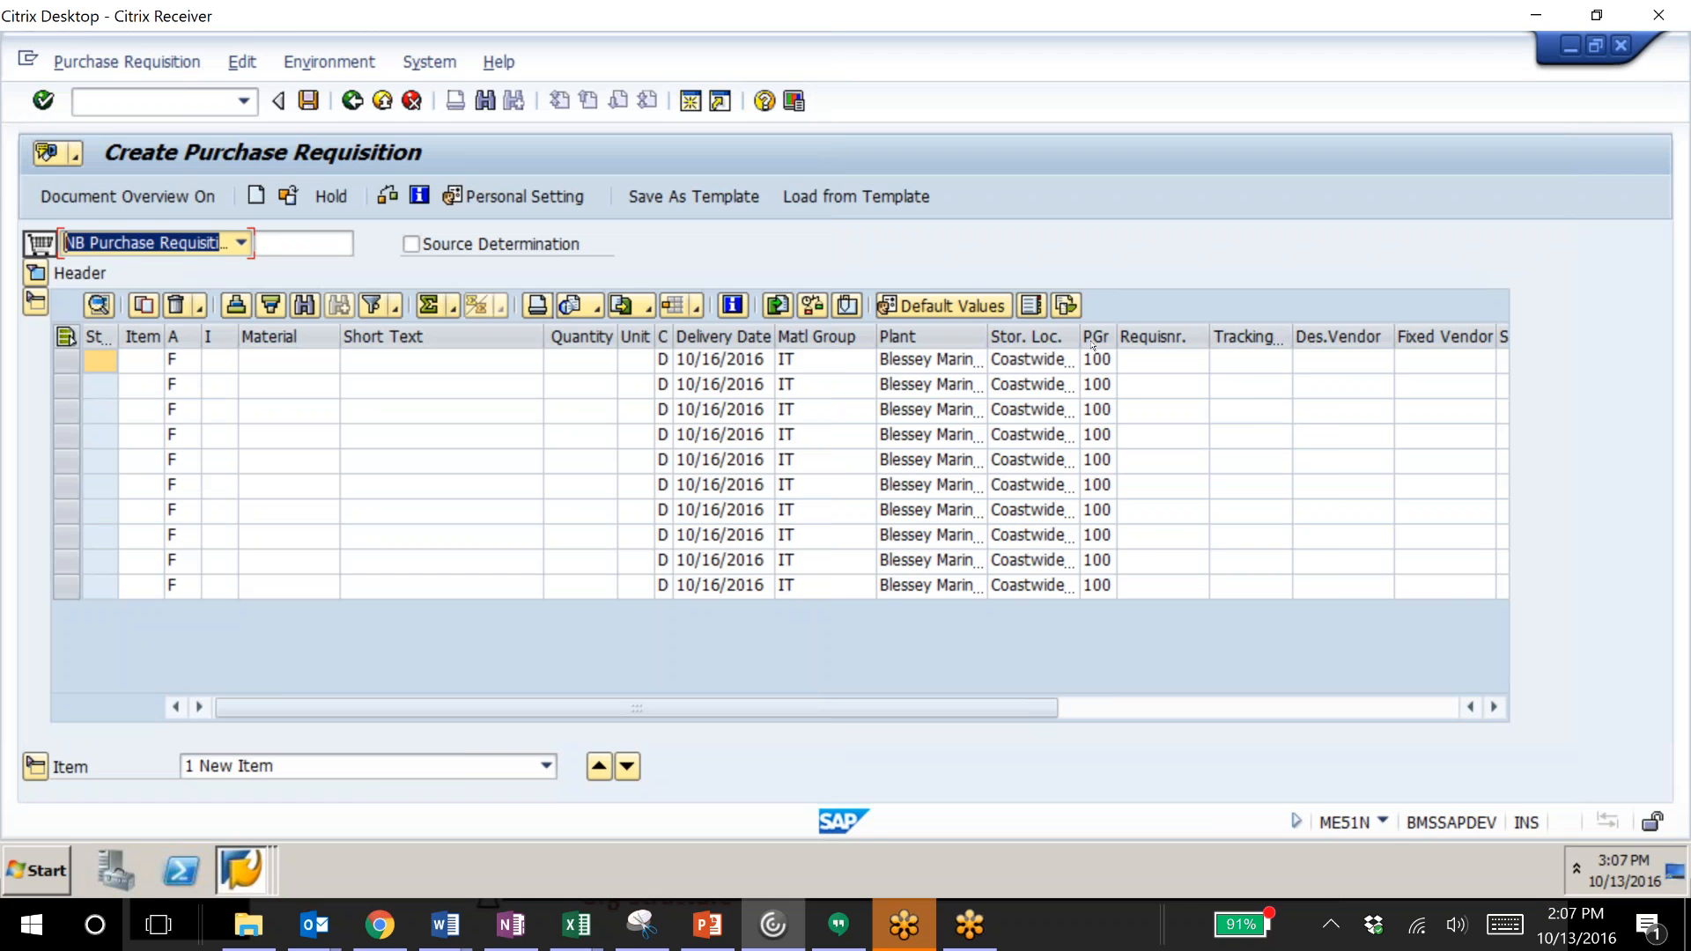
pyautogui.moveTo(1080, 336); pyautogui.dragTo(1177, 336)
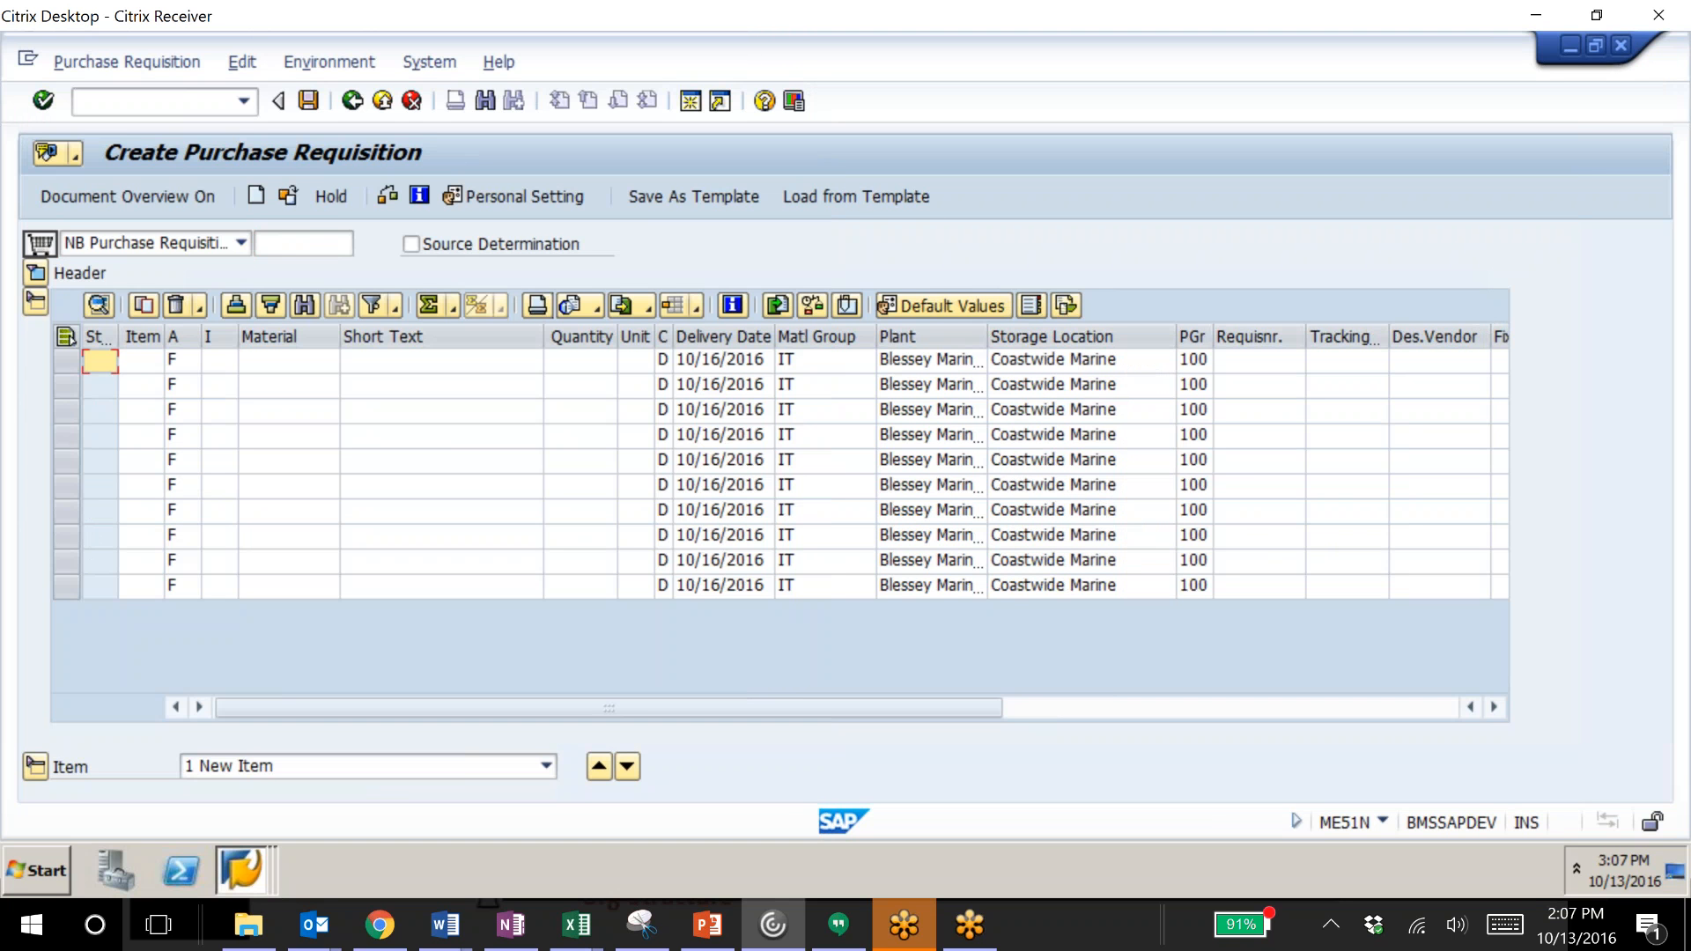
# Examine which displayed and hidden fields are available in the layout of the requisition's default values.
pyautogui.click(513, 195)
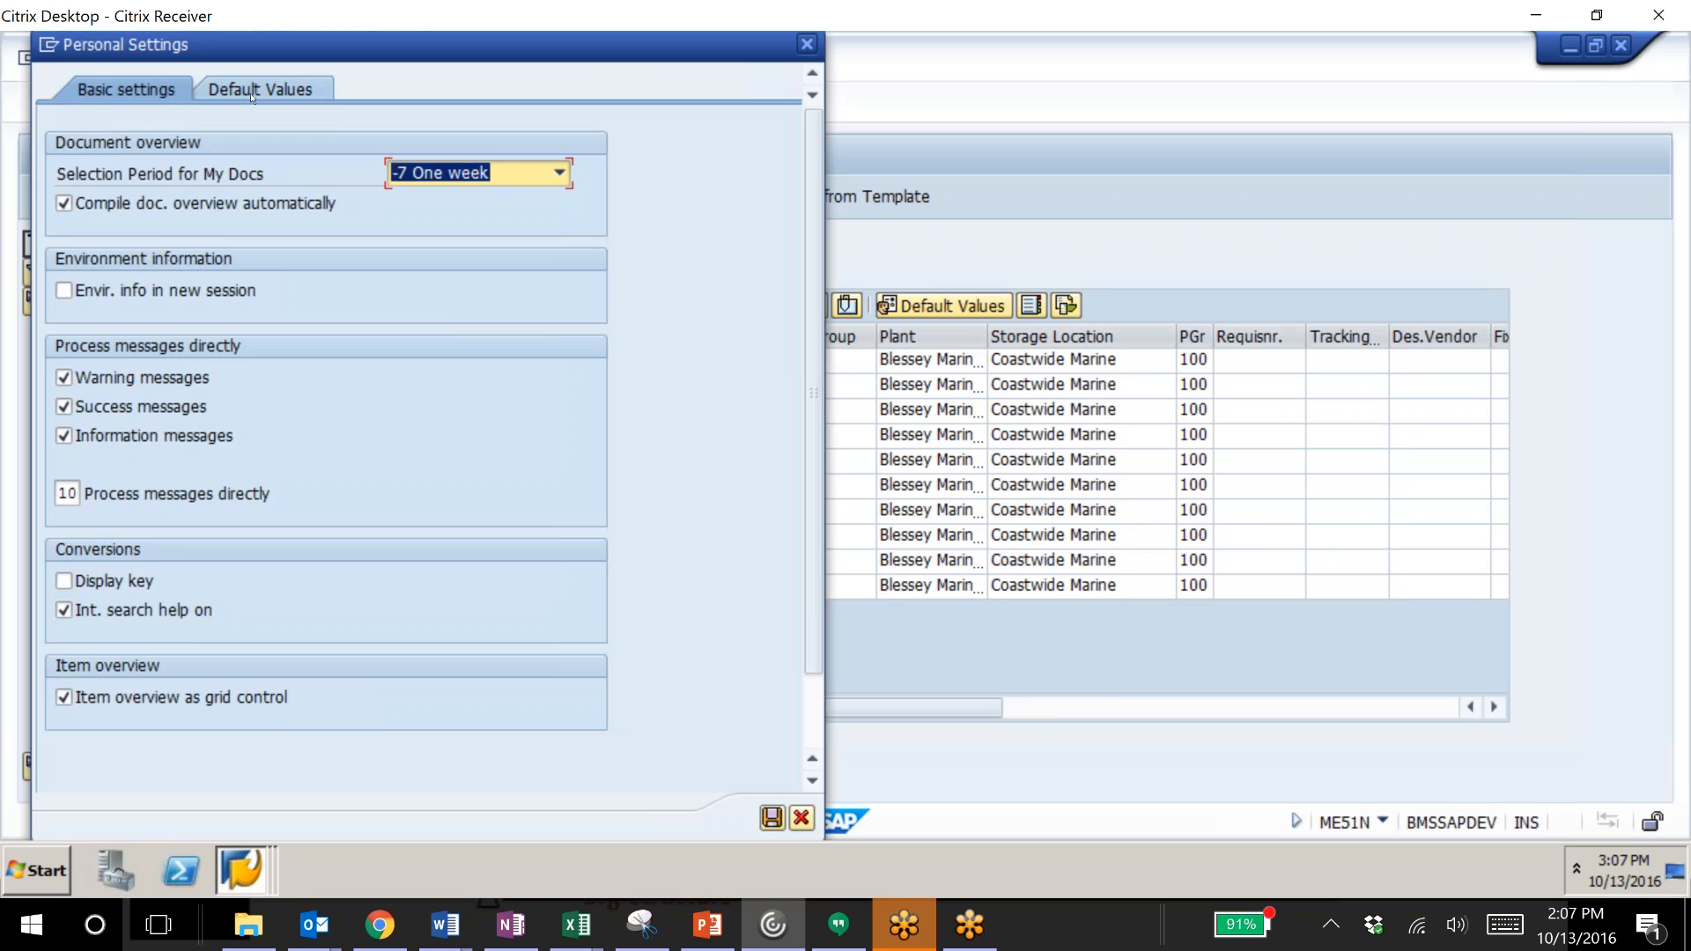
pyautogui.click(251, 92)
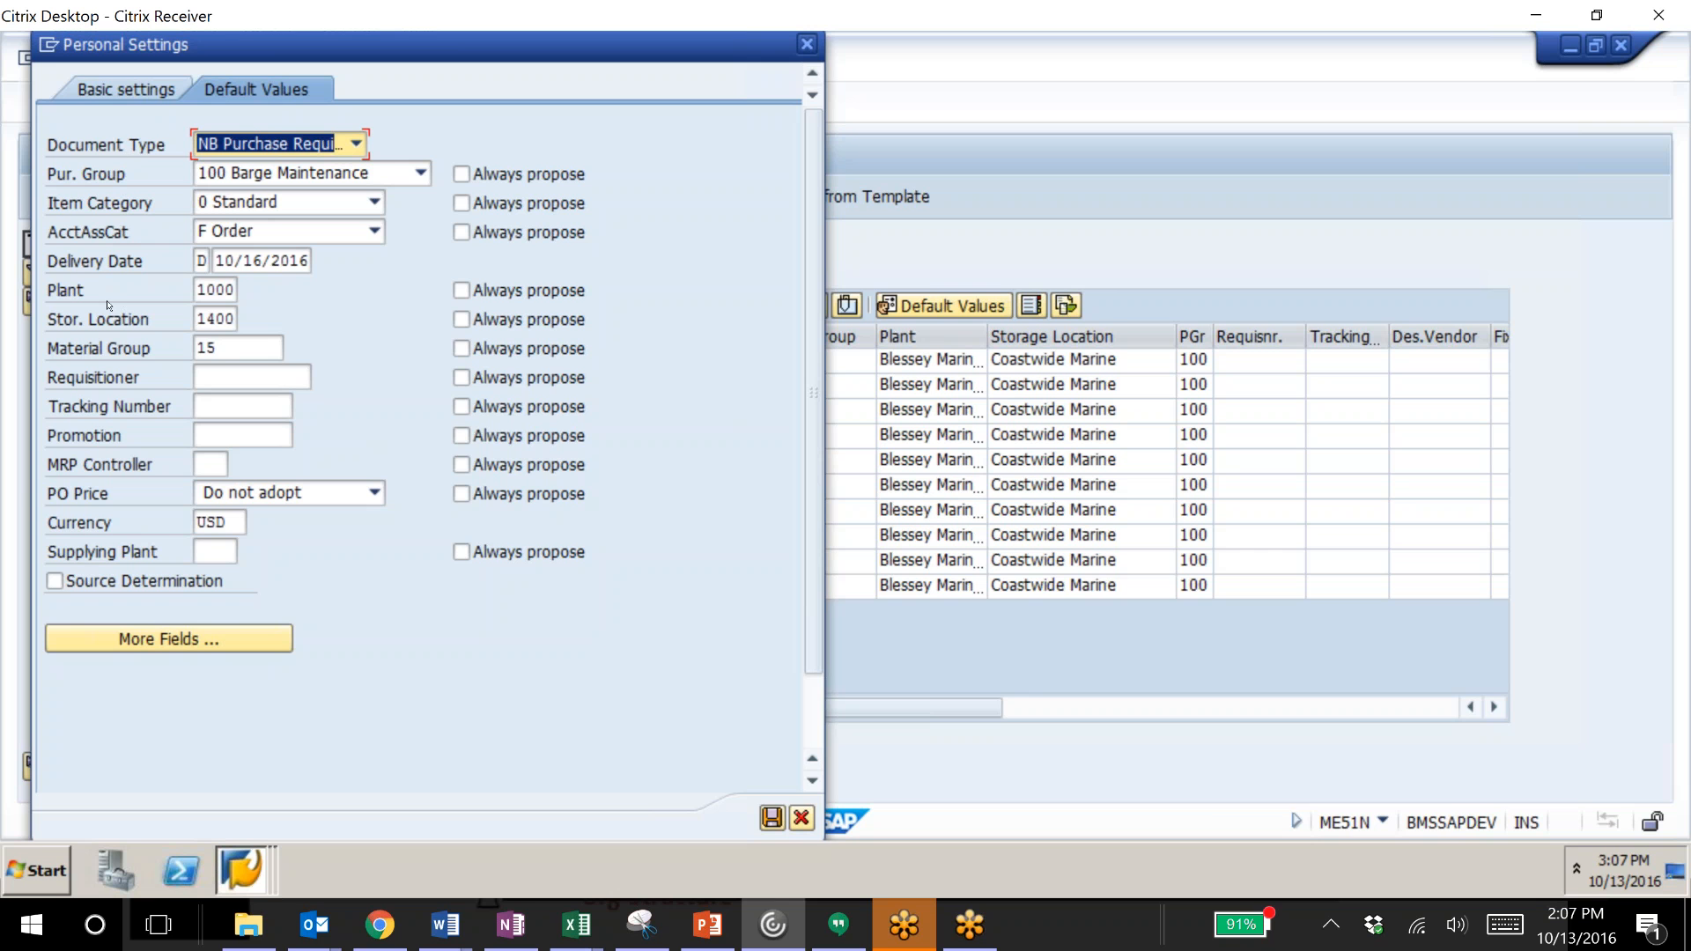
pyautogui.click(201, 643)
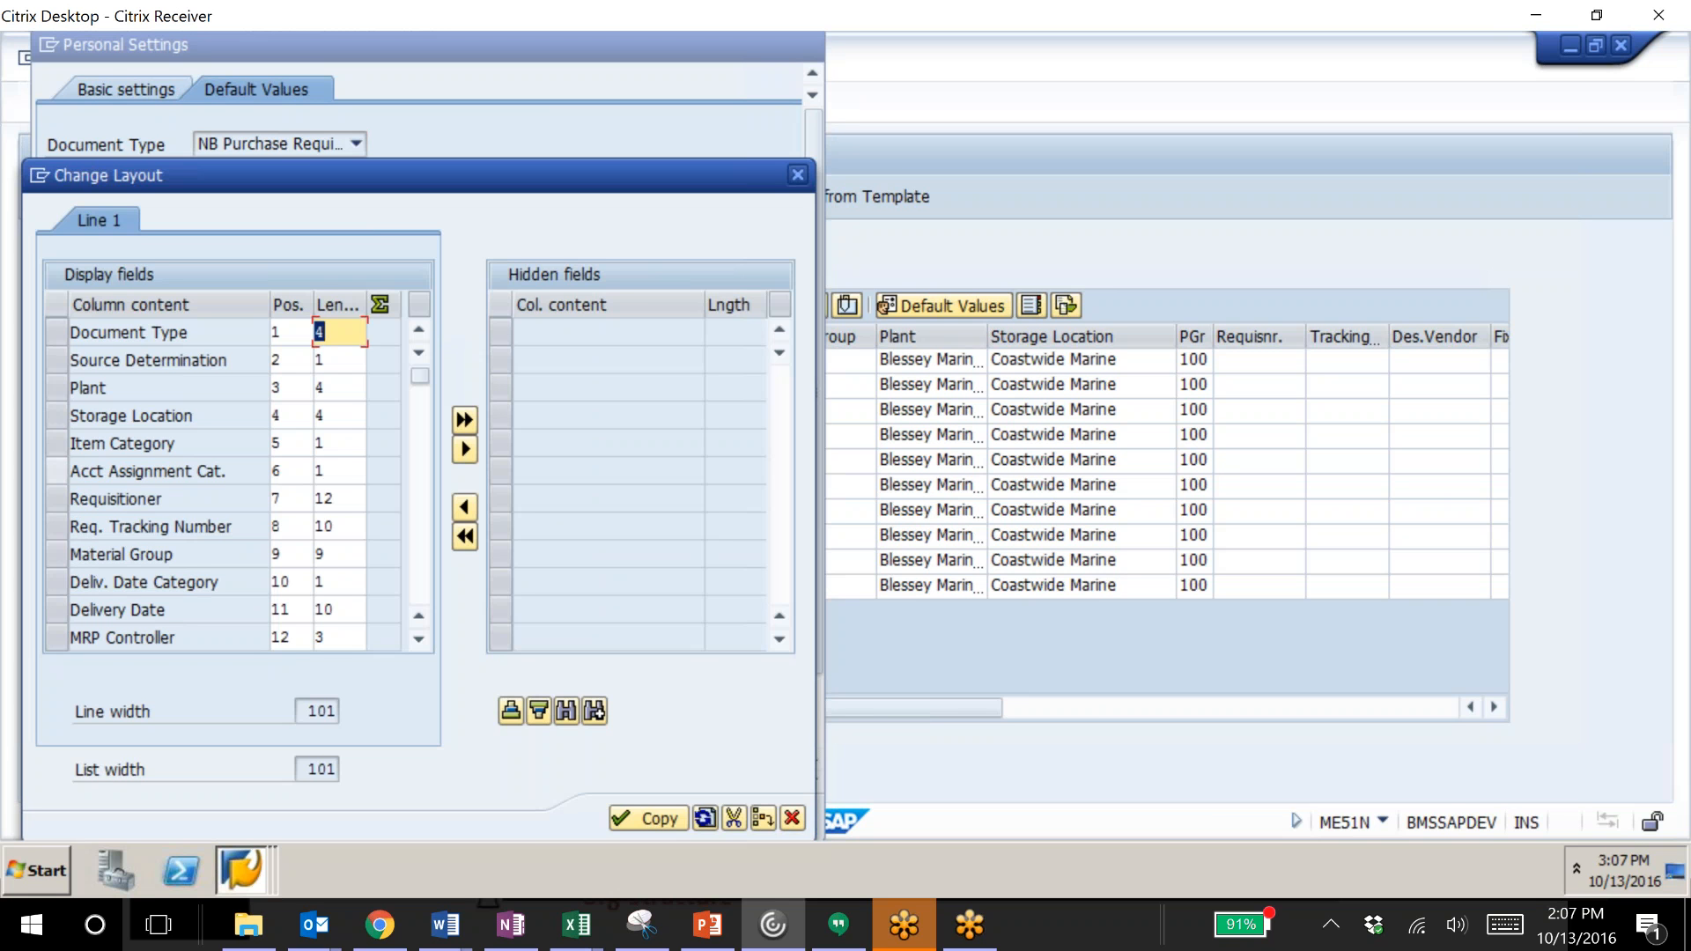
pyautogui.click(500, 361)
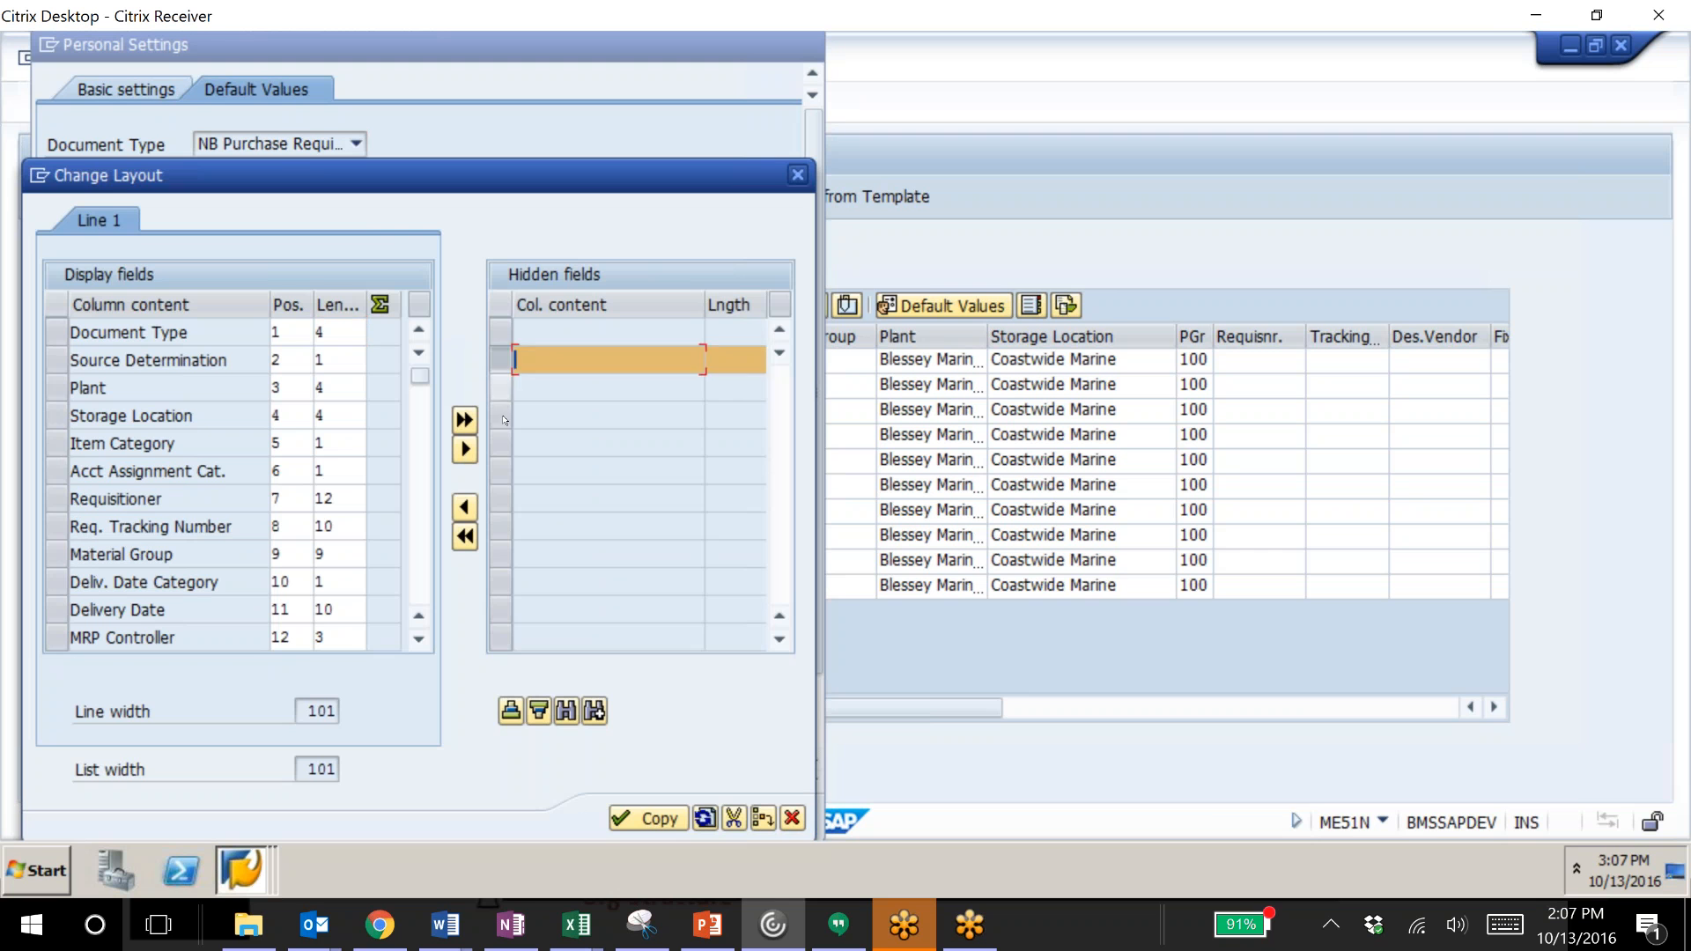
pyautogui.click(500, 387)
pyautogui.click(500, 443)
pyautogui.click(501, 472)
pyautogui.click(464, 508)
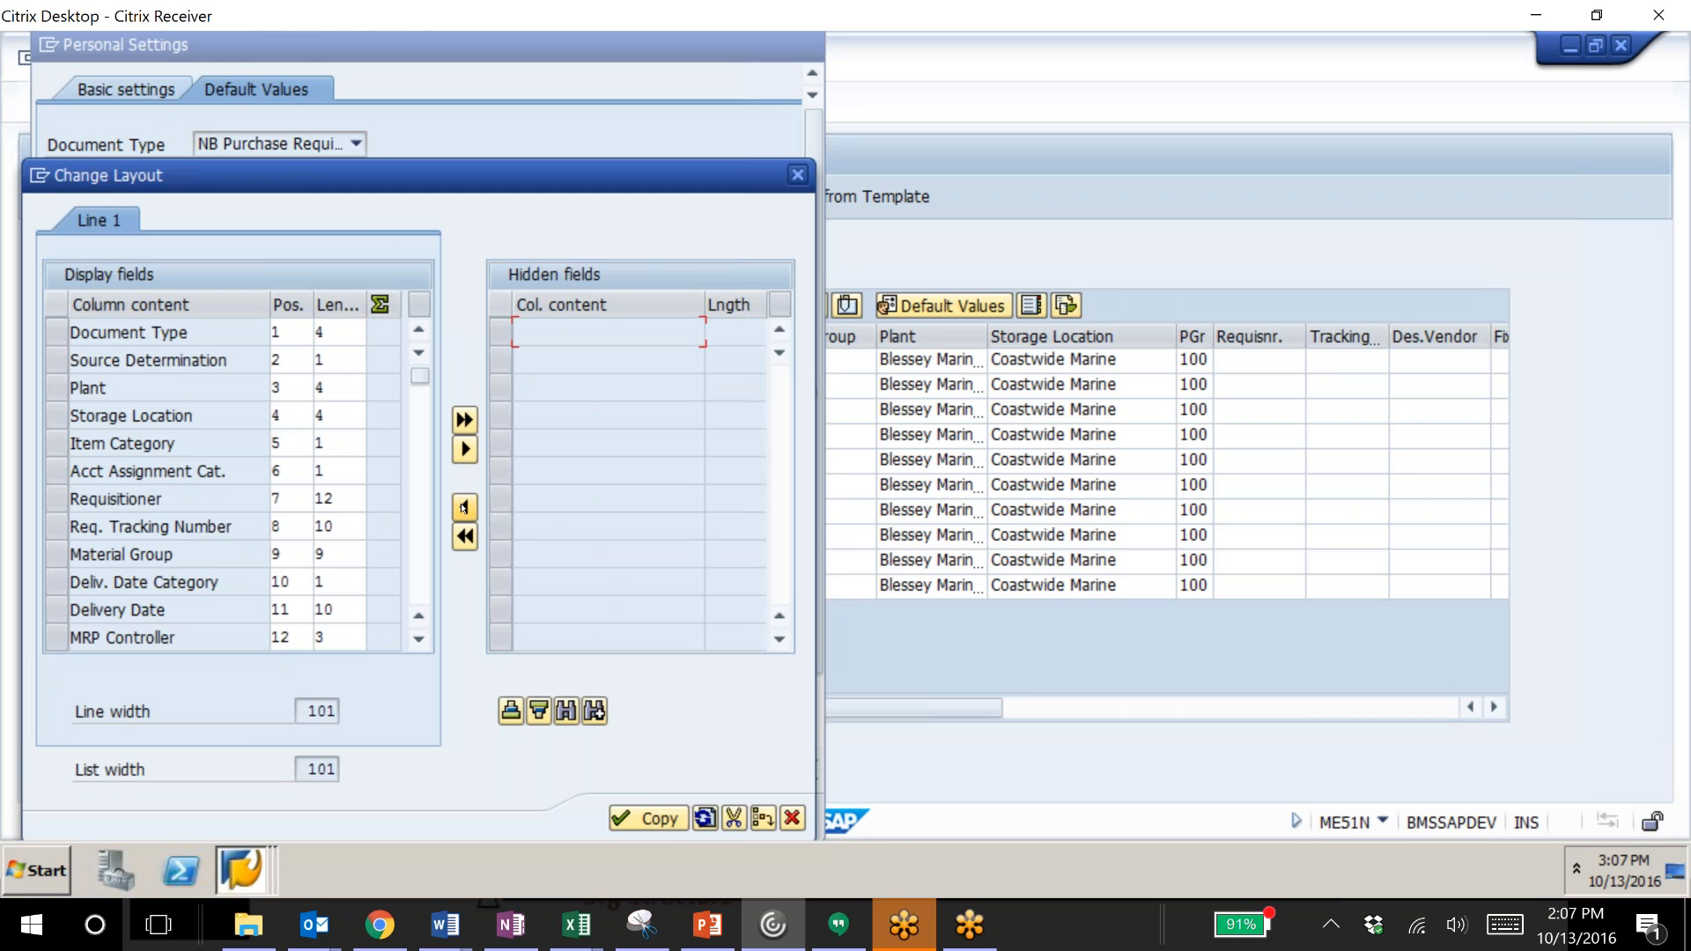
pyautogui.click(659, 820)
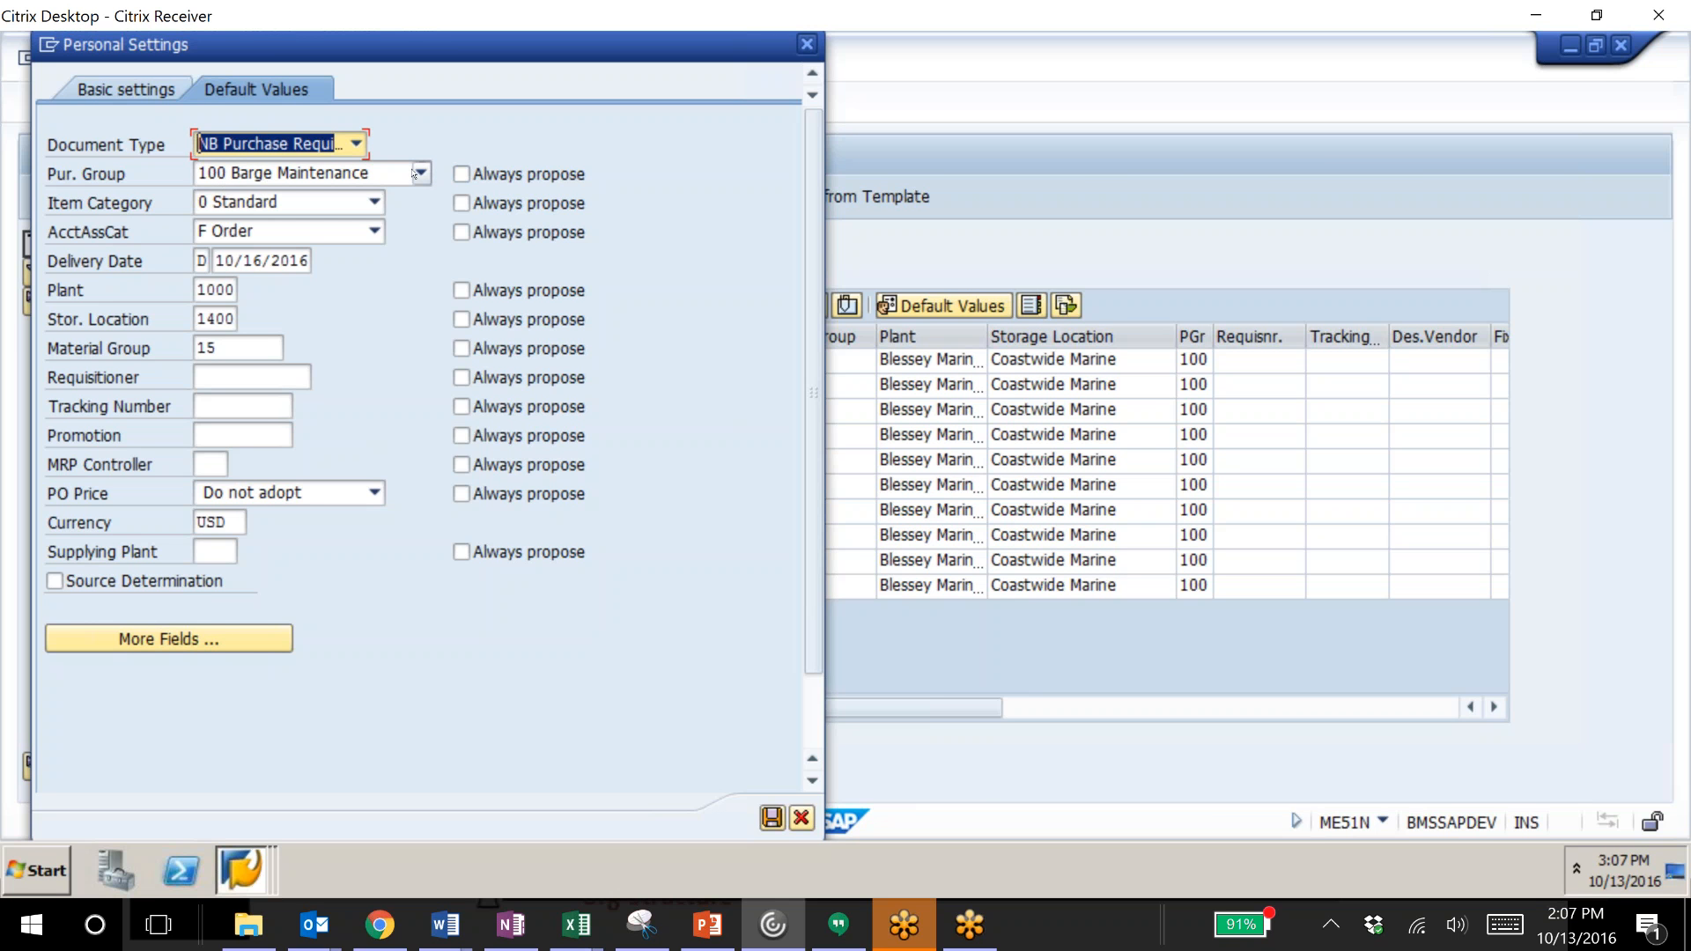
# Try the Always propose option for the default purchasing group and storage location, and discard the changes.
pyautogui.click(463, 174)
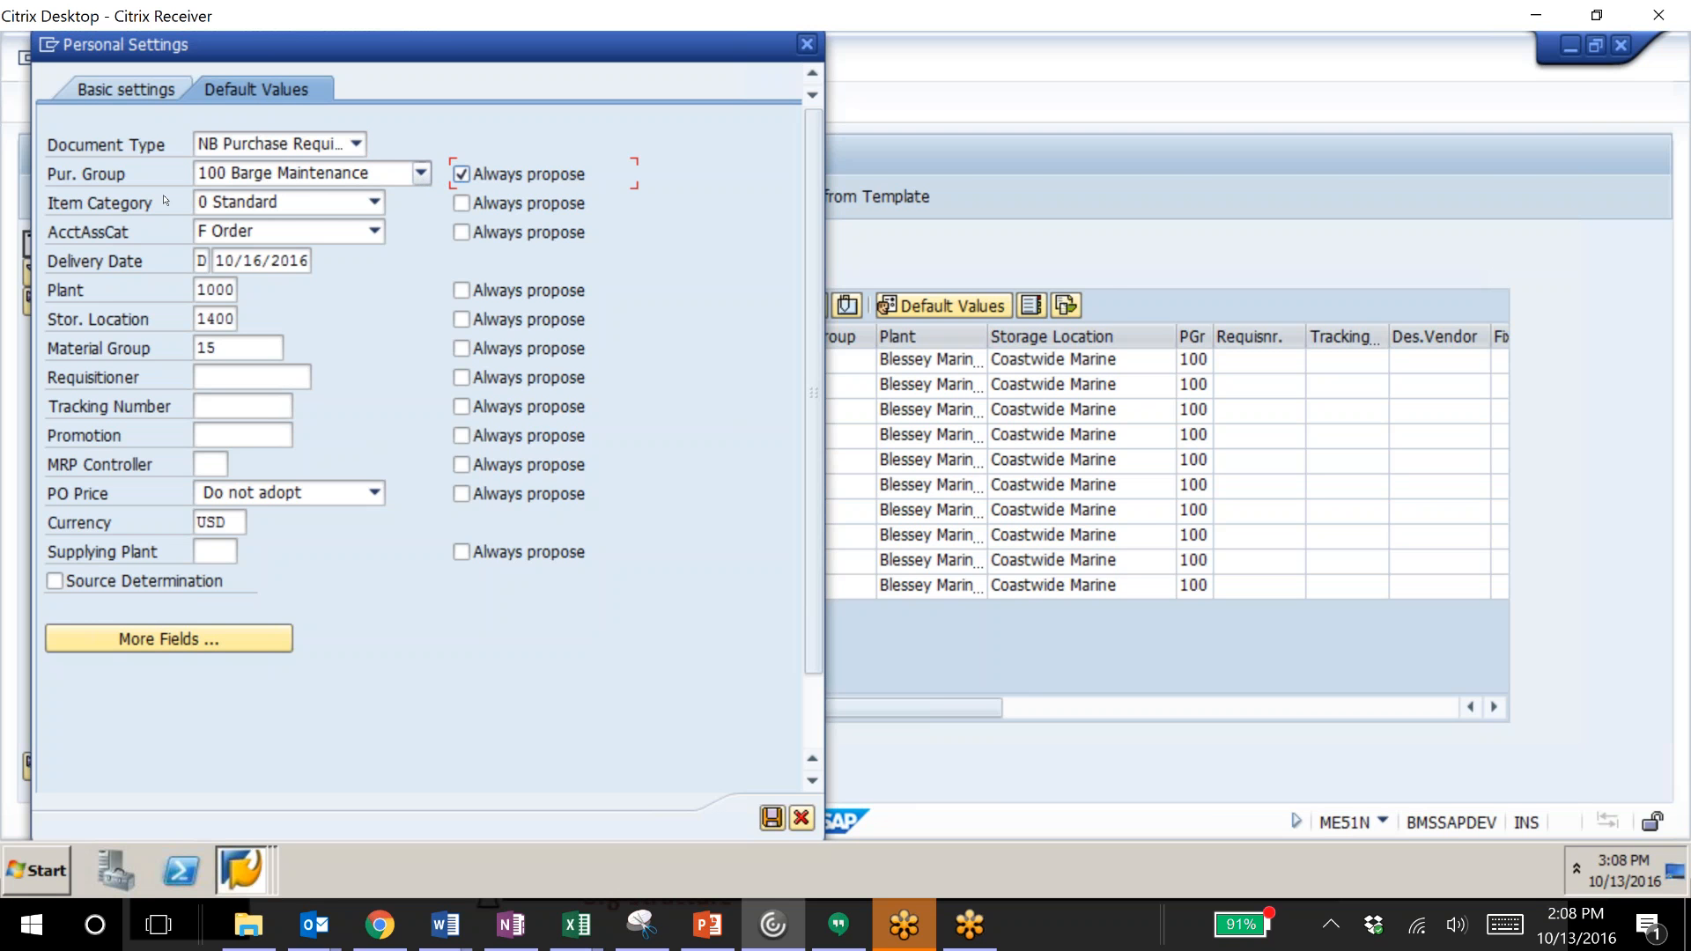
pyautogui.click(463, 176)
pyautogui.click(461, 320)
pyautogui.click(461, 321)
pyautogui.click(799, 819)
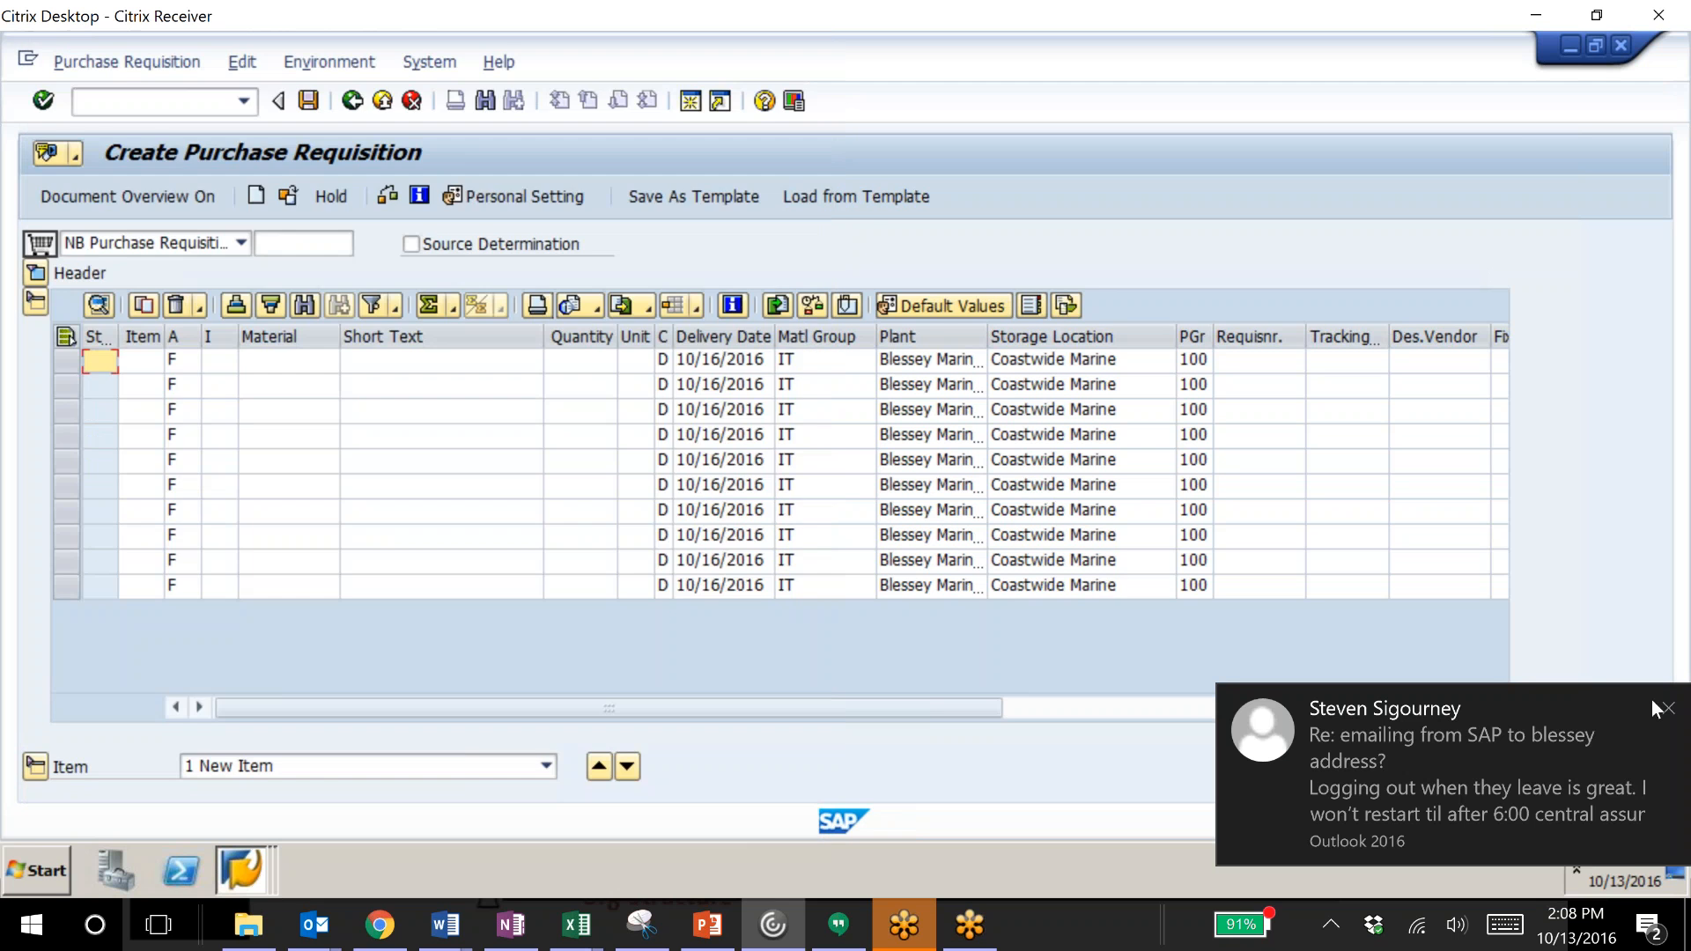
pyautogui.click(1665, 708)
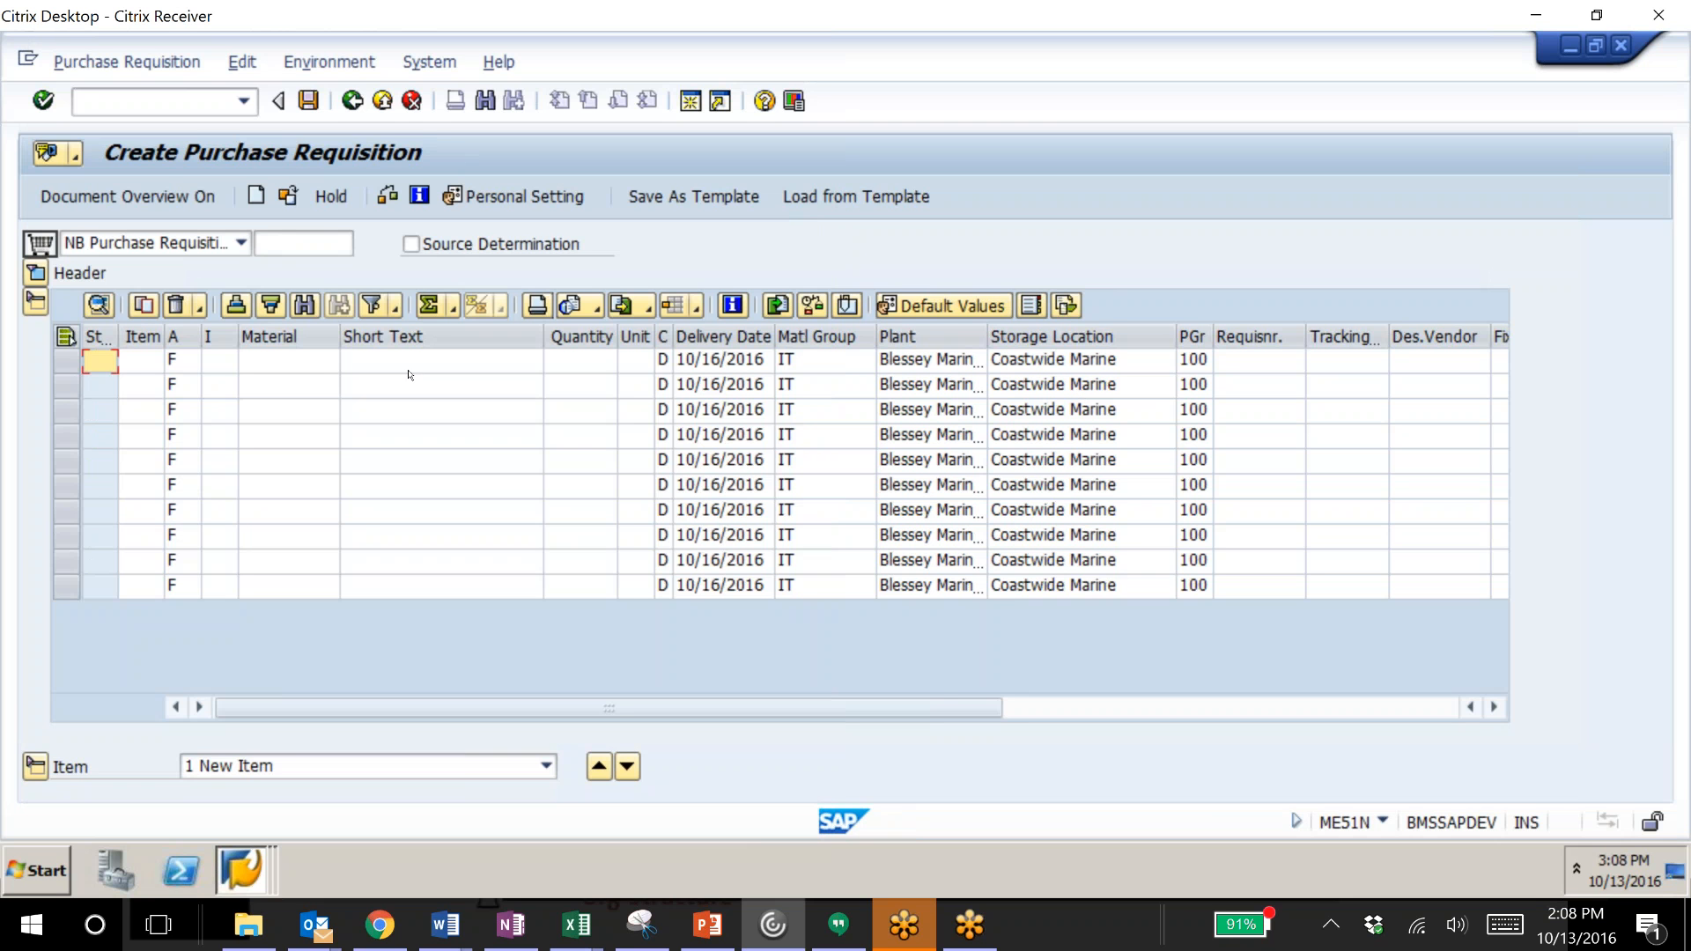
# Enter a requisition item with short text Test, quantity 1 and unit E in the first row.
pyautogui.click(322, 361)
pyautogui.click(387, 366)
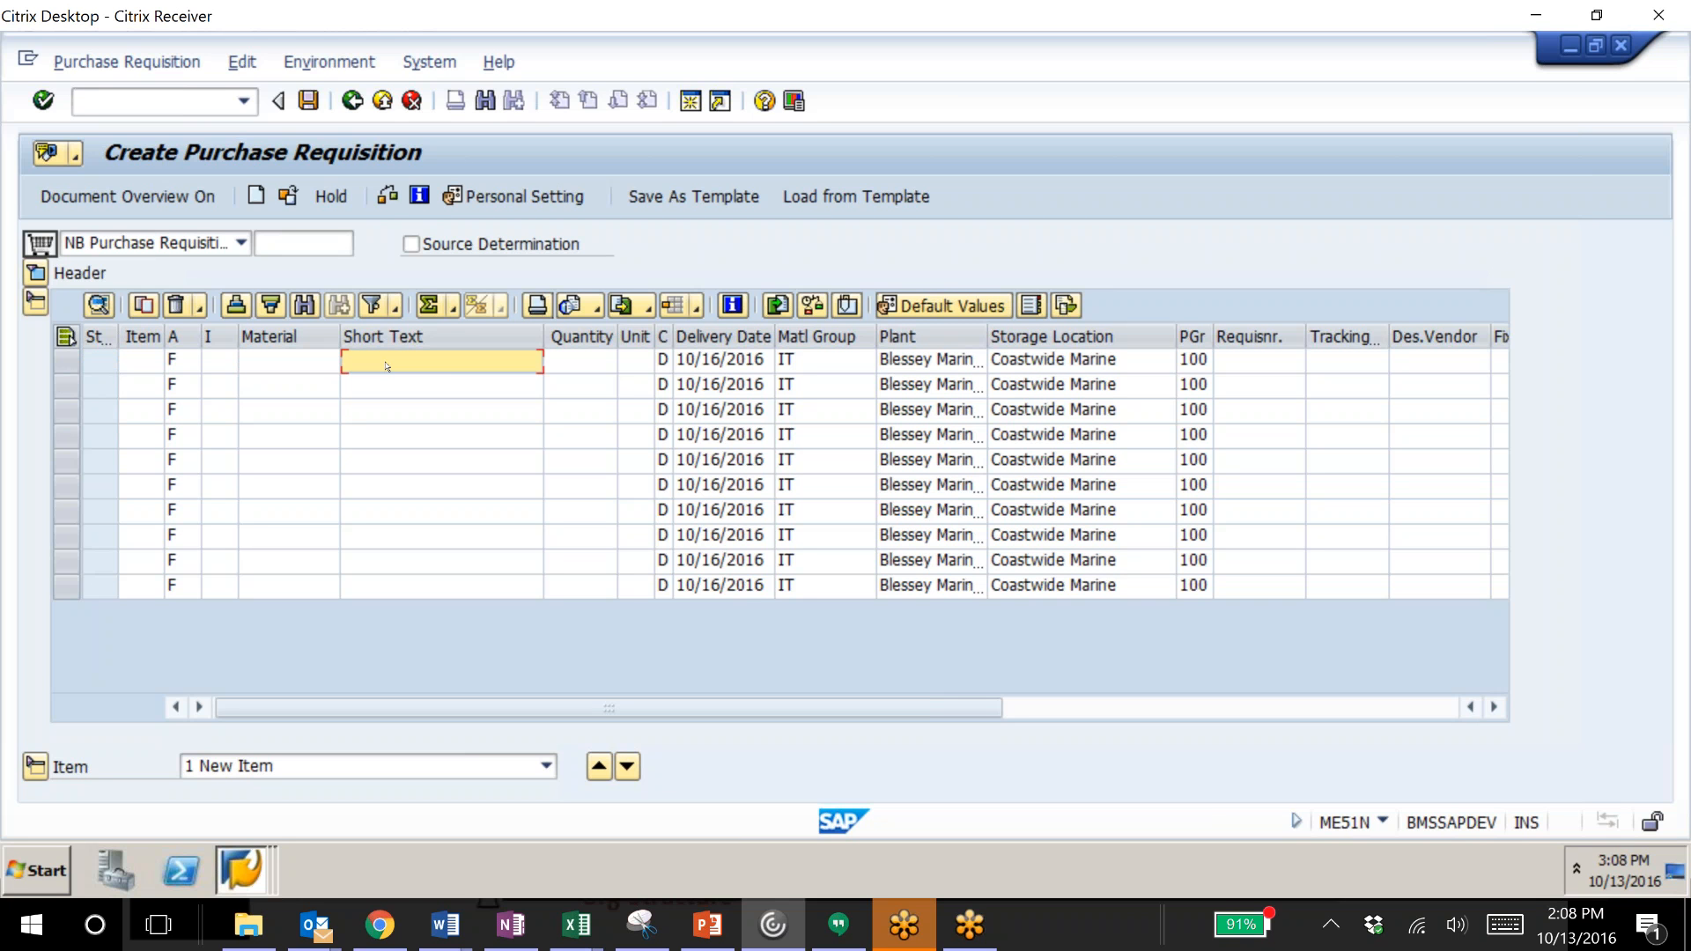
pyautogui.write('Test')
pyautogui.press('Tab')
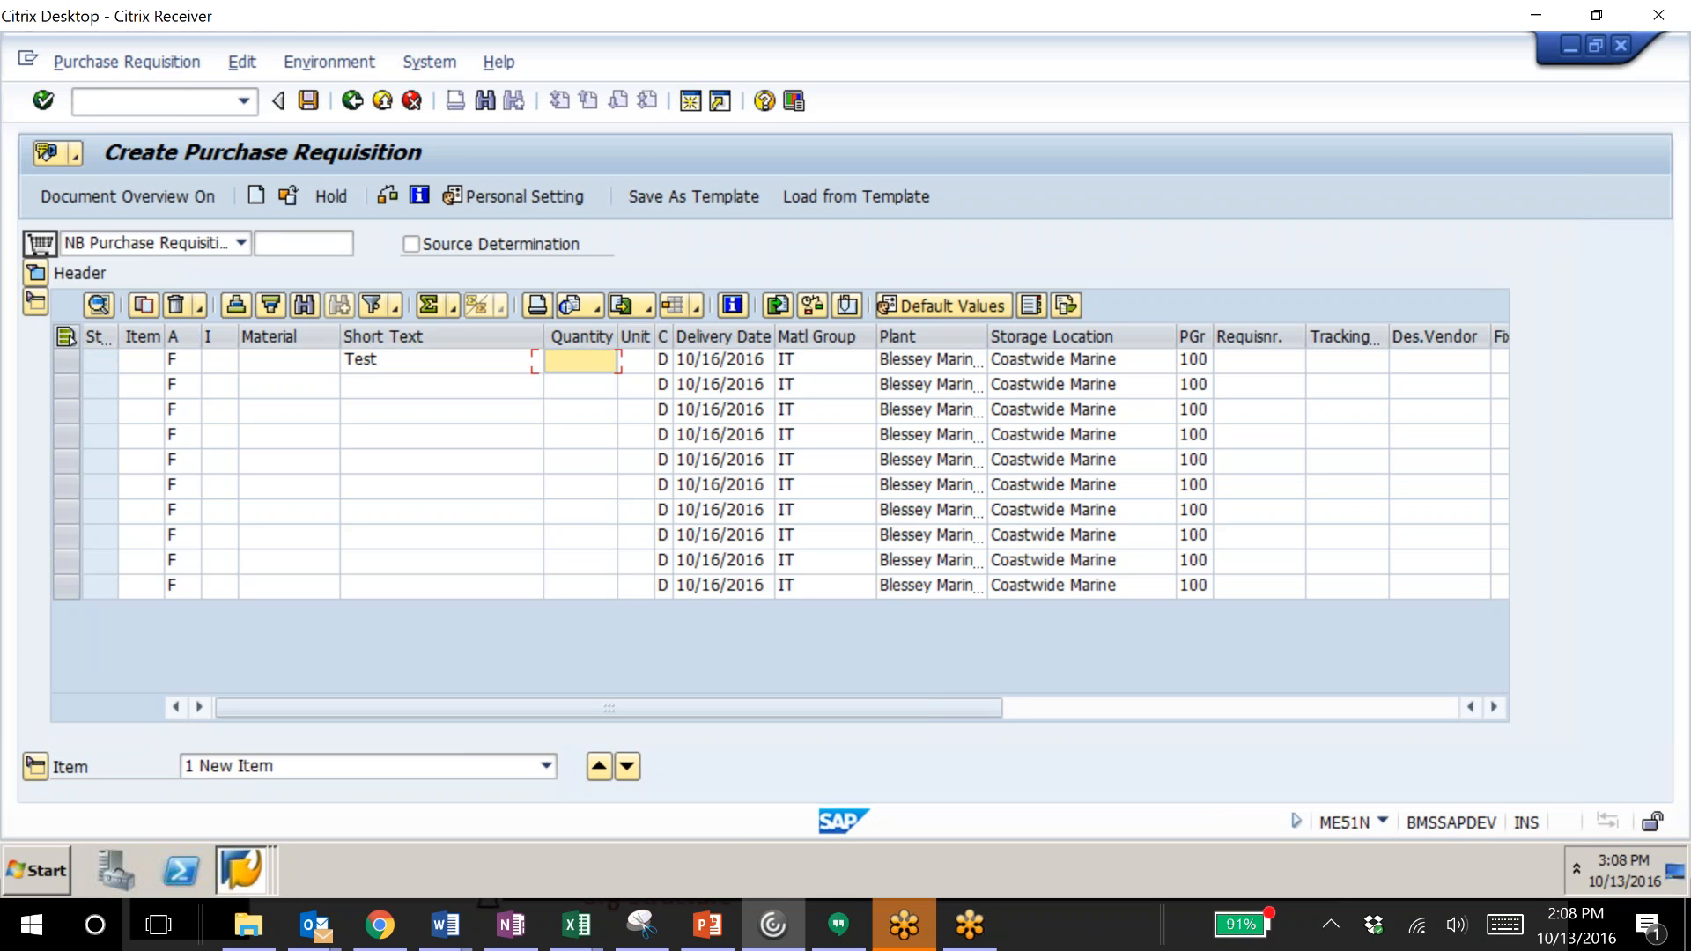
pyautogui.write('1')
pyautogui.press('Tab')
pyautogui.write('E')
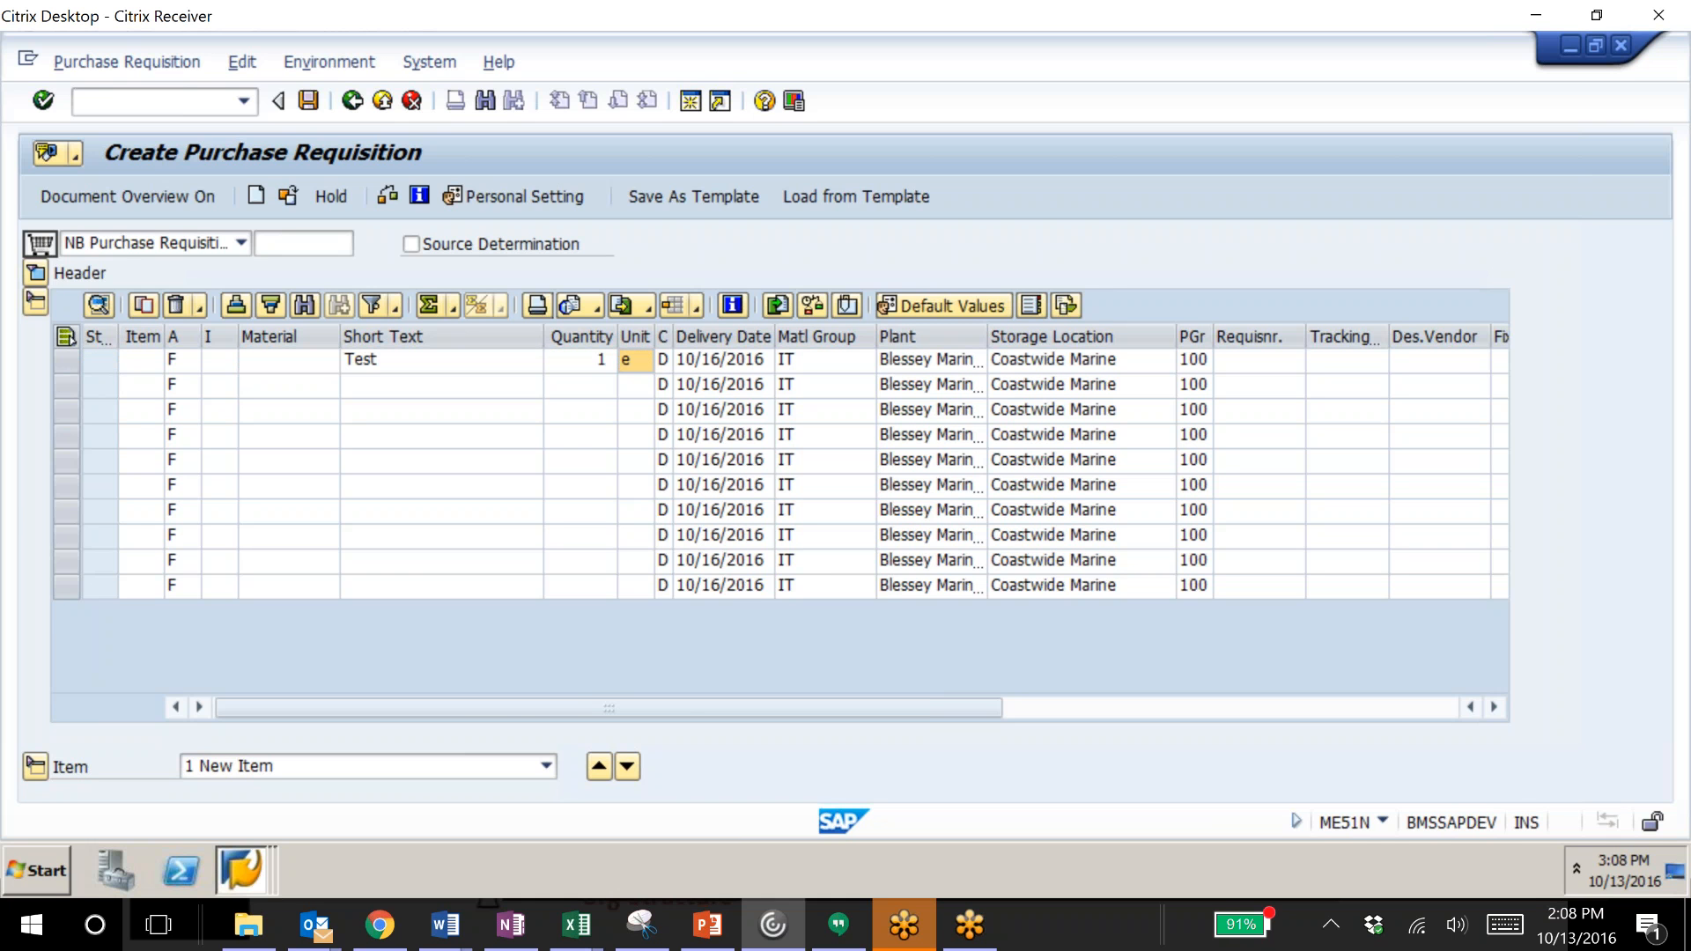
pyautogui.press('Return')
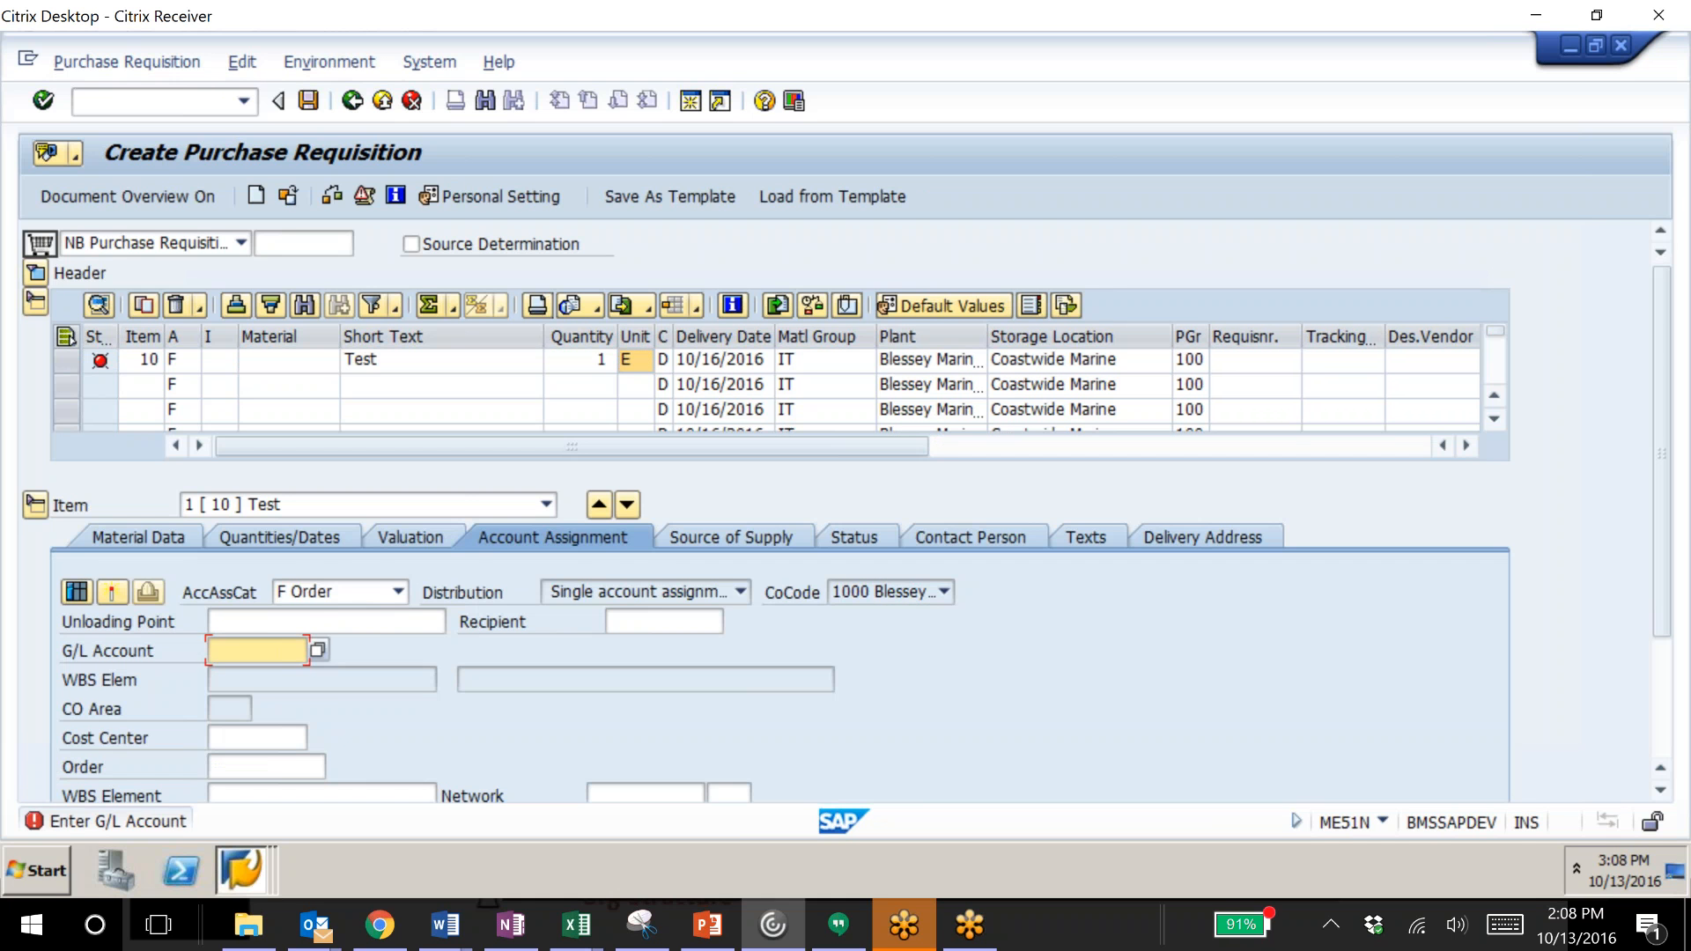
# Enter the item's G/L account number and a valuation price of 500 USD, and save the purchase requisition.
pyautogui.write('600000')
pyautogui.press('Return')
pyautogui.write('500')
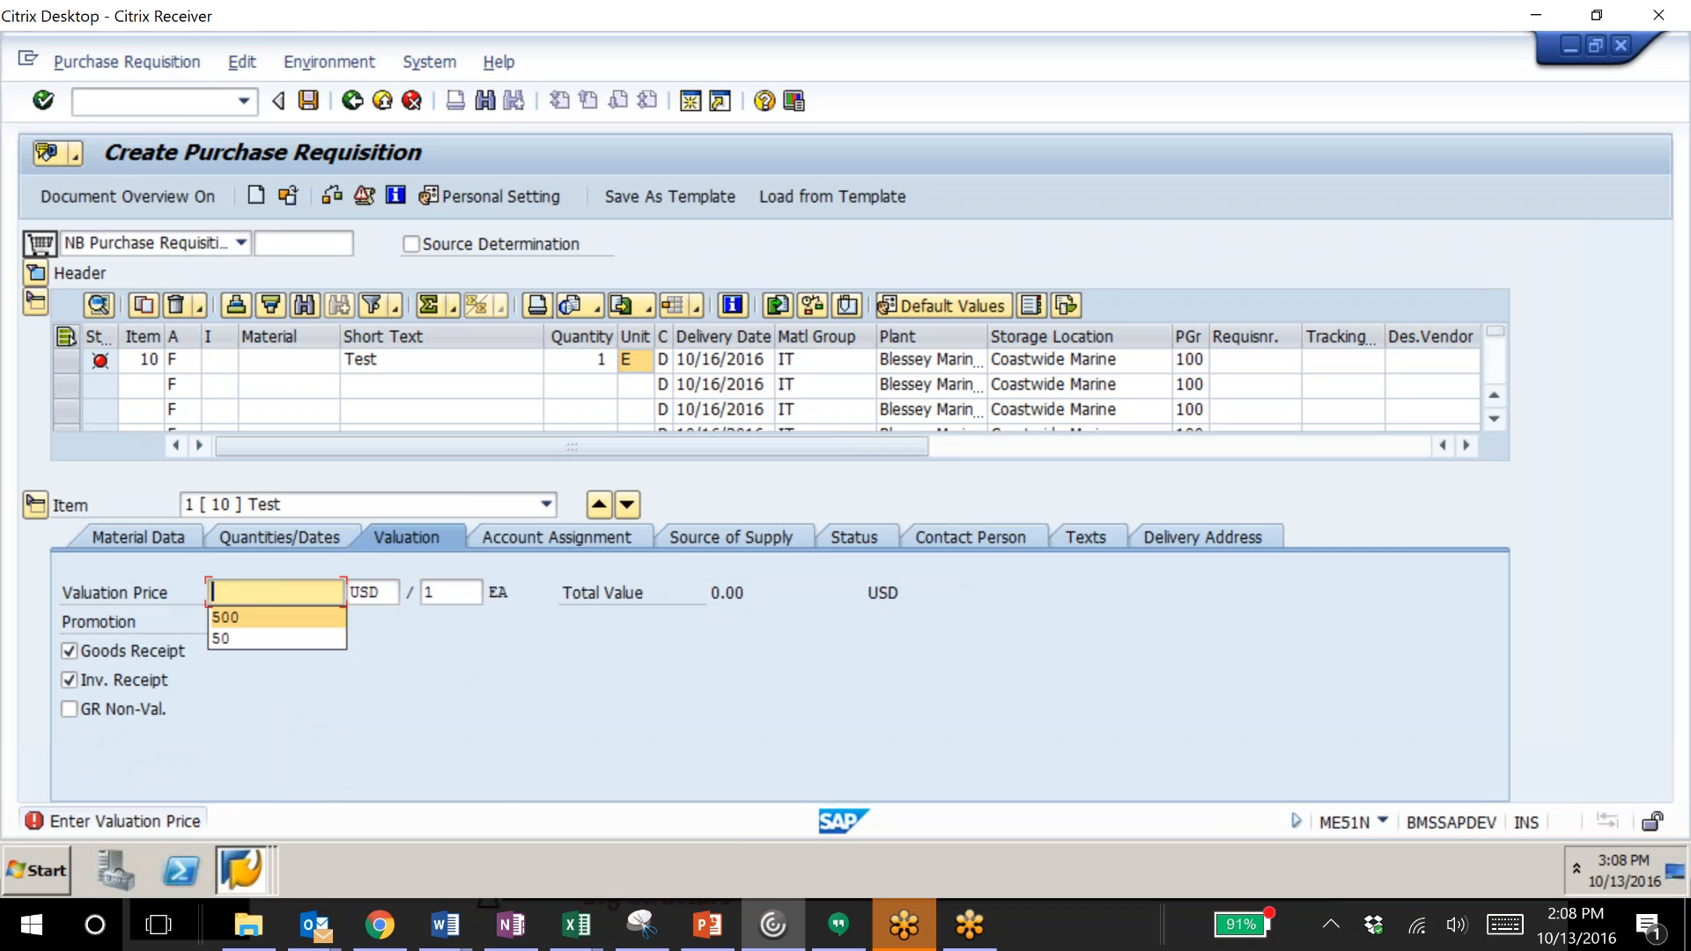
pyautogui.press('Return')
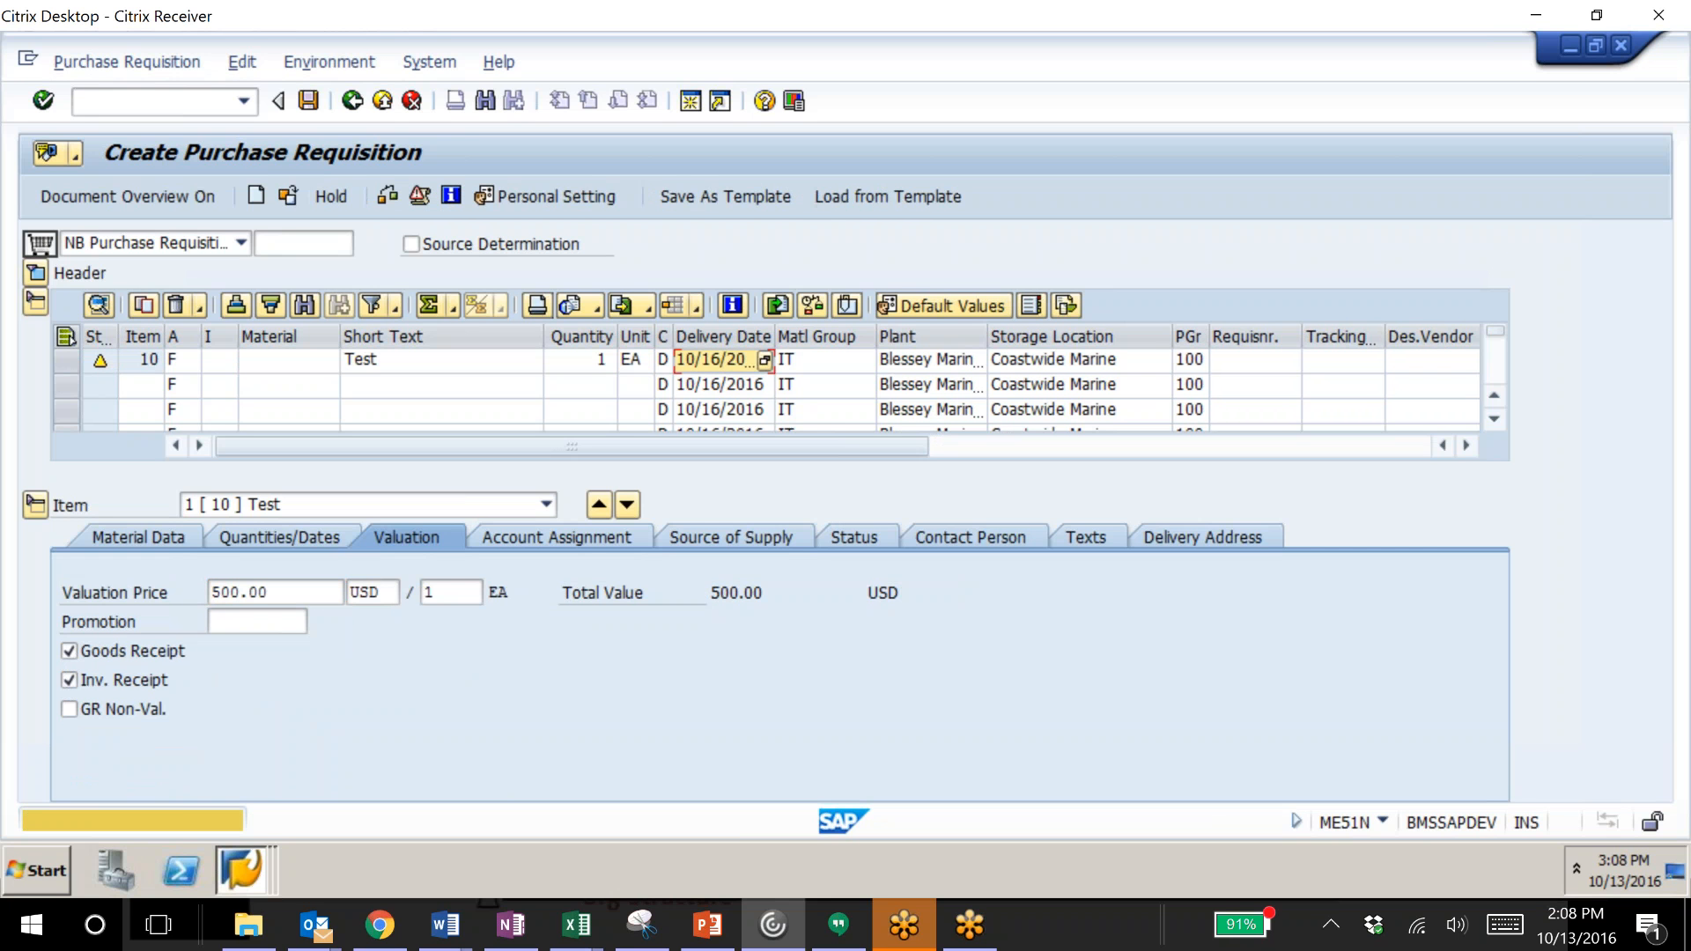
pyautogui.click(308, 99)
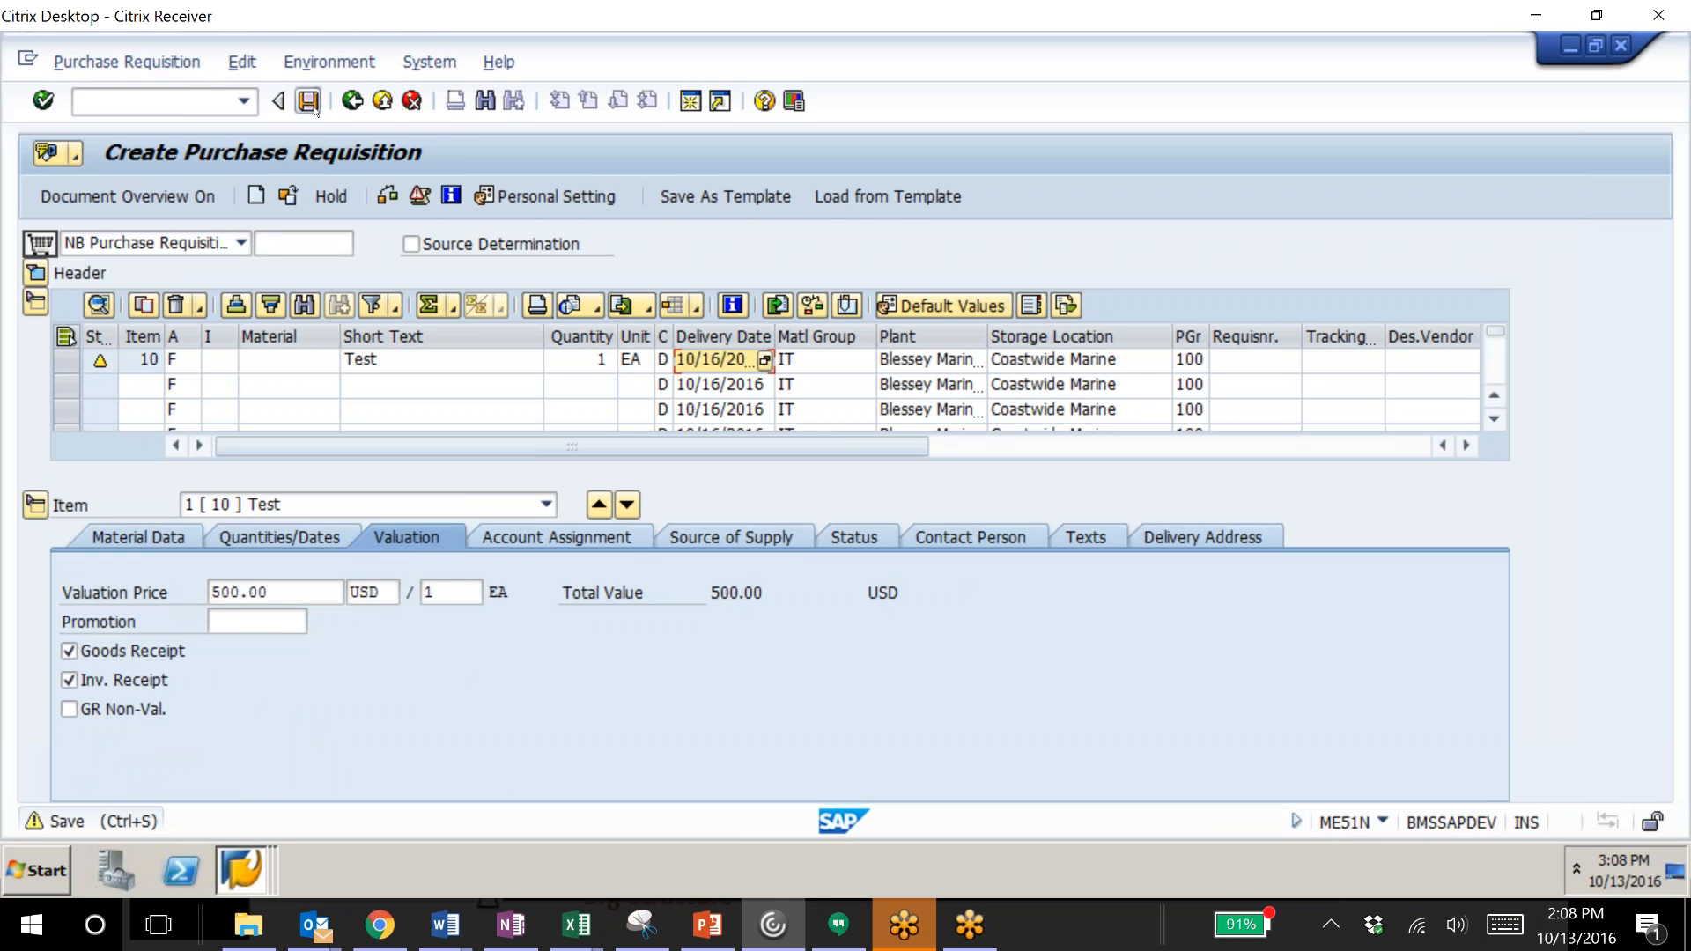
pyautogui.click(1033, 361)
# Open the Create Purchase Order transaction with the command /nme21n.
pyautogui.click(159, 102)
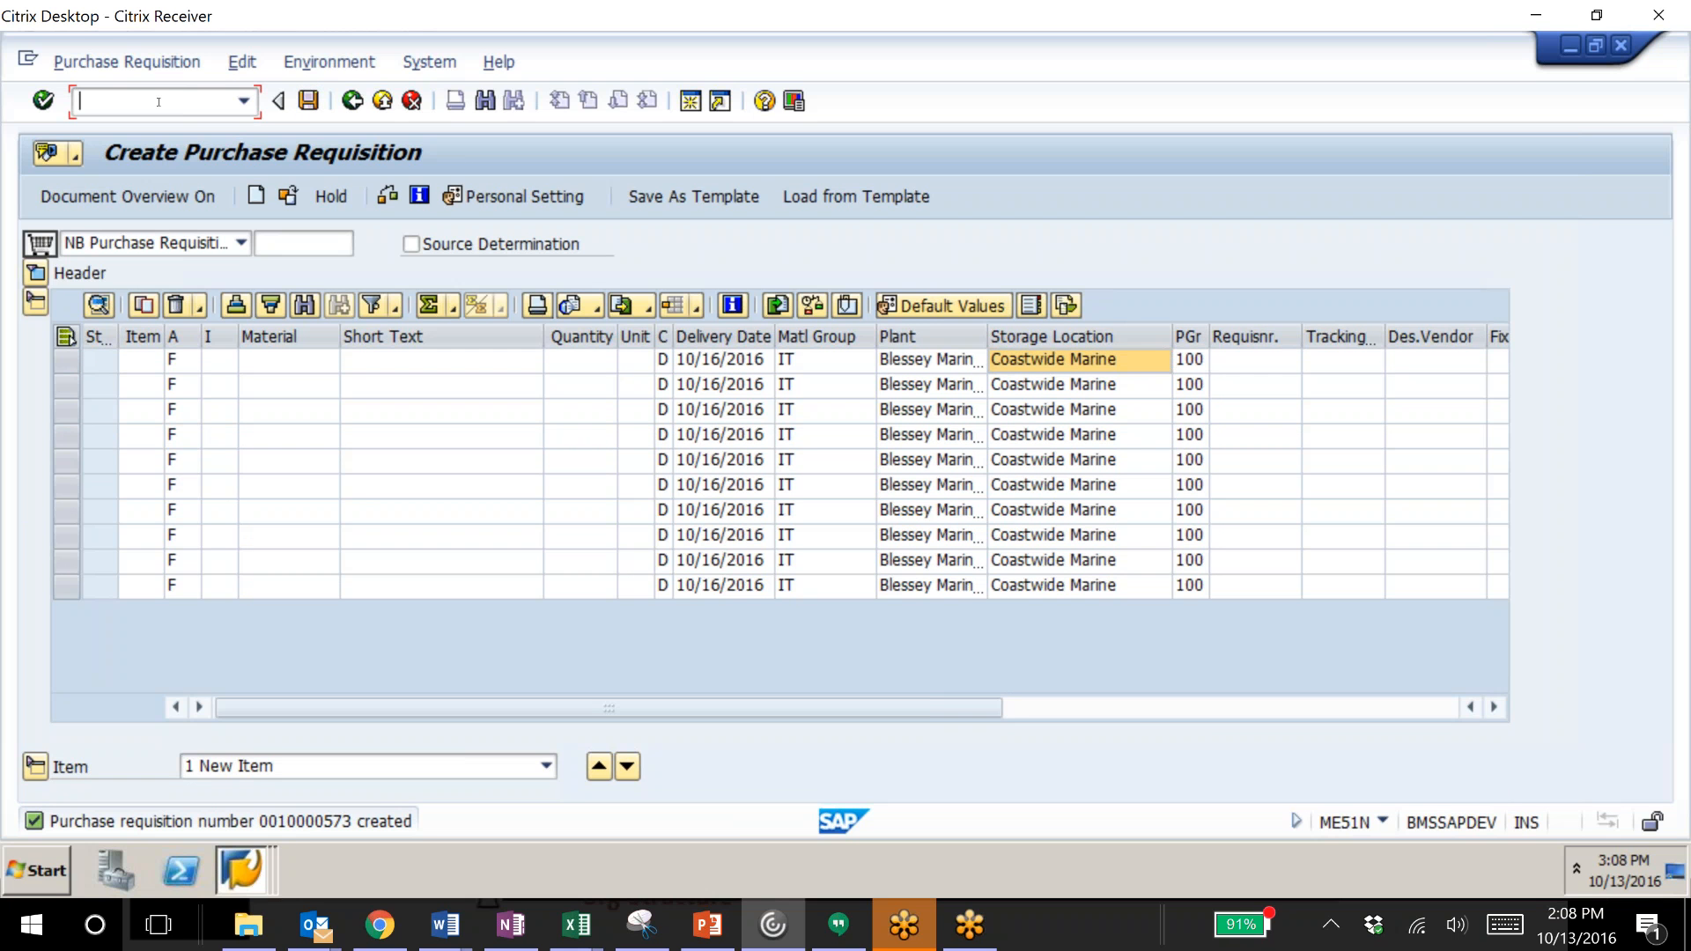
pyautogui.write('/nme21n')
pyautogui.press('Return')
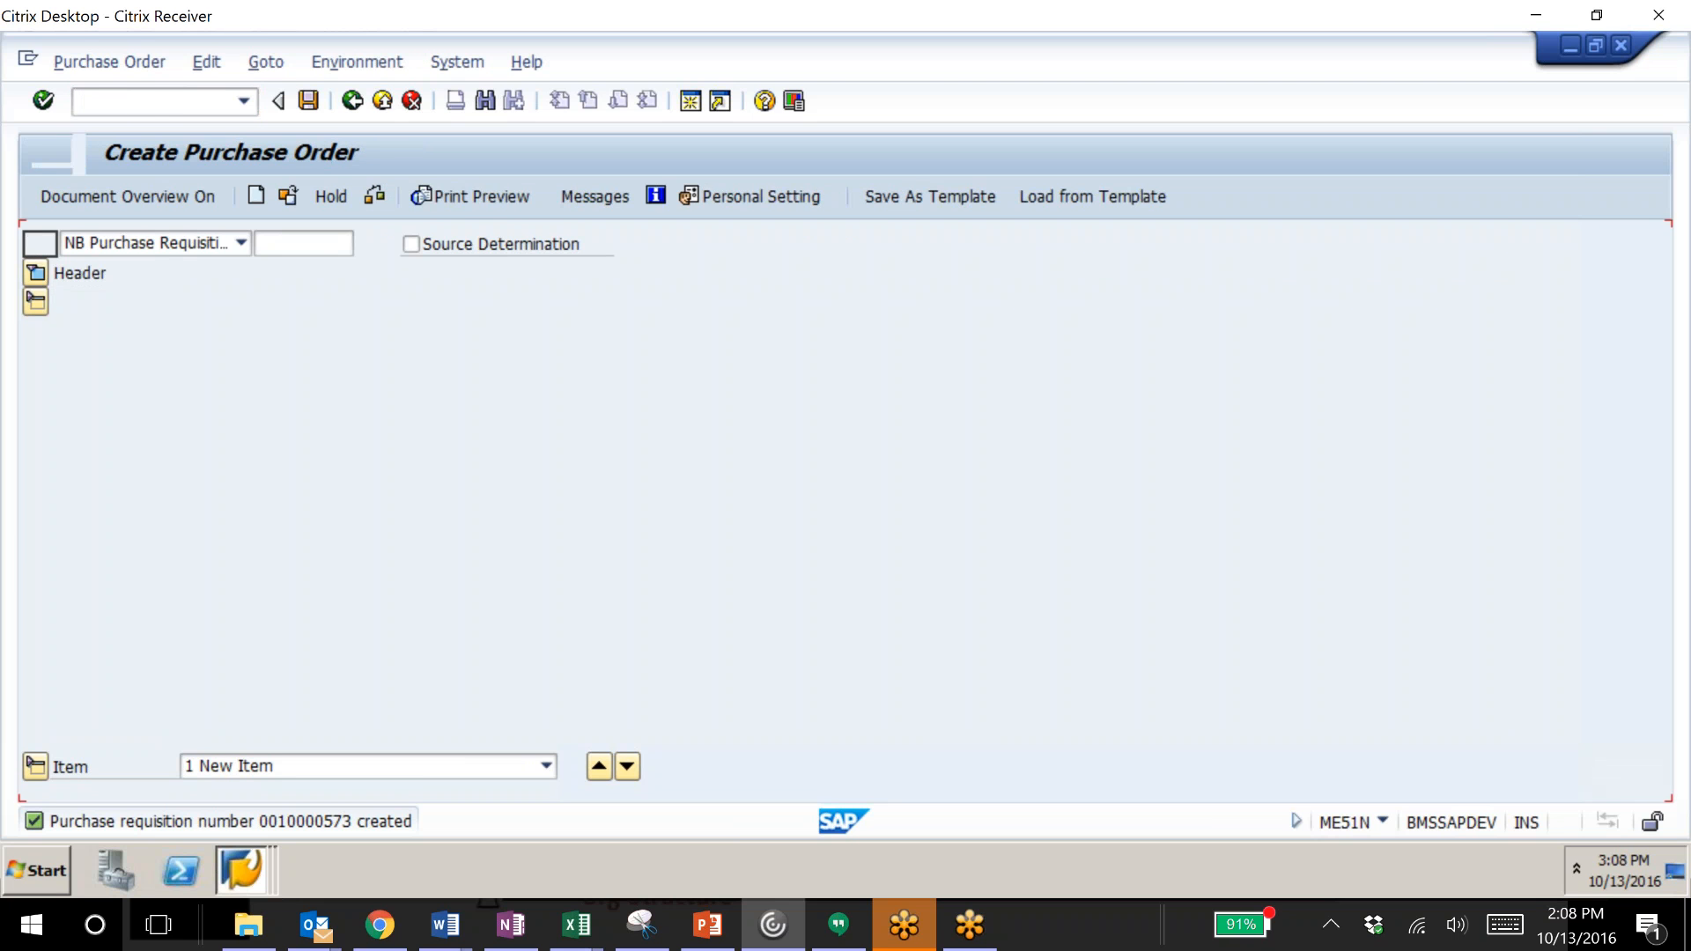
# Review the default values for the purchase order header and items, and save the personal settings.
pyautogui.click(709, 199)
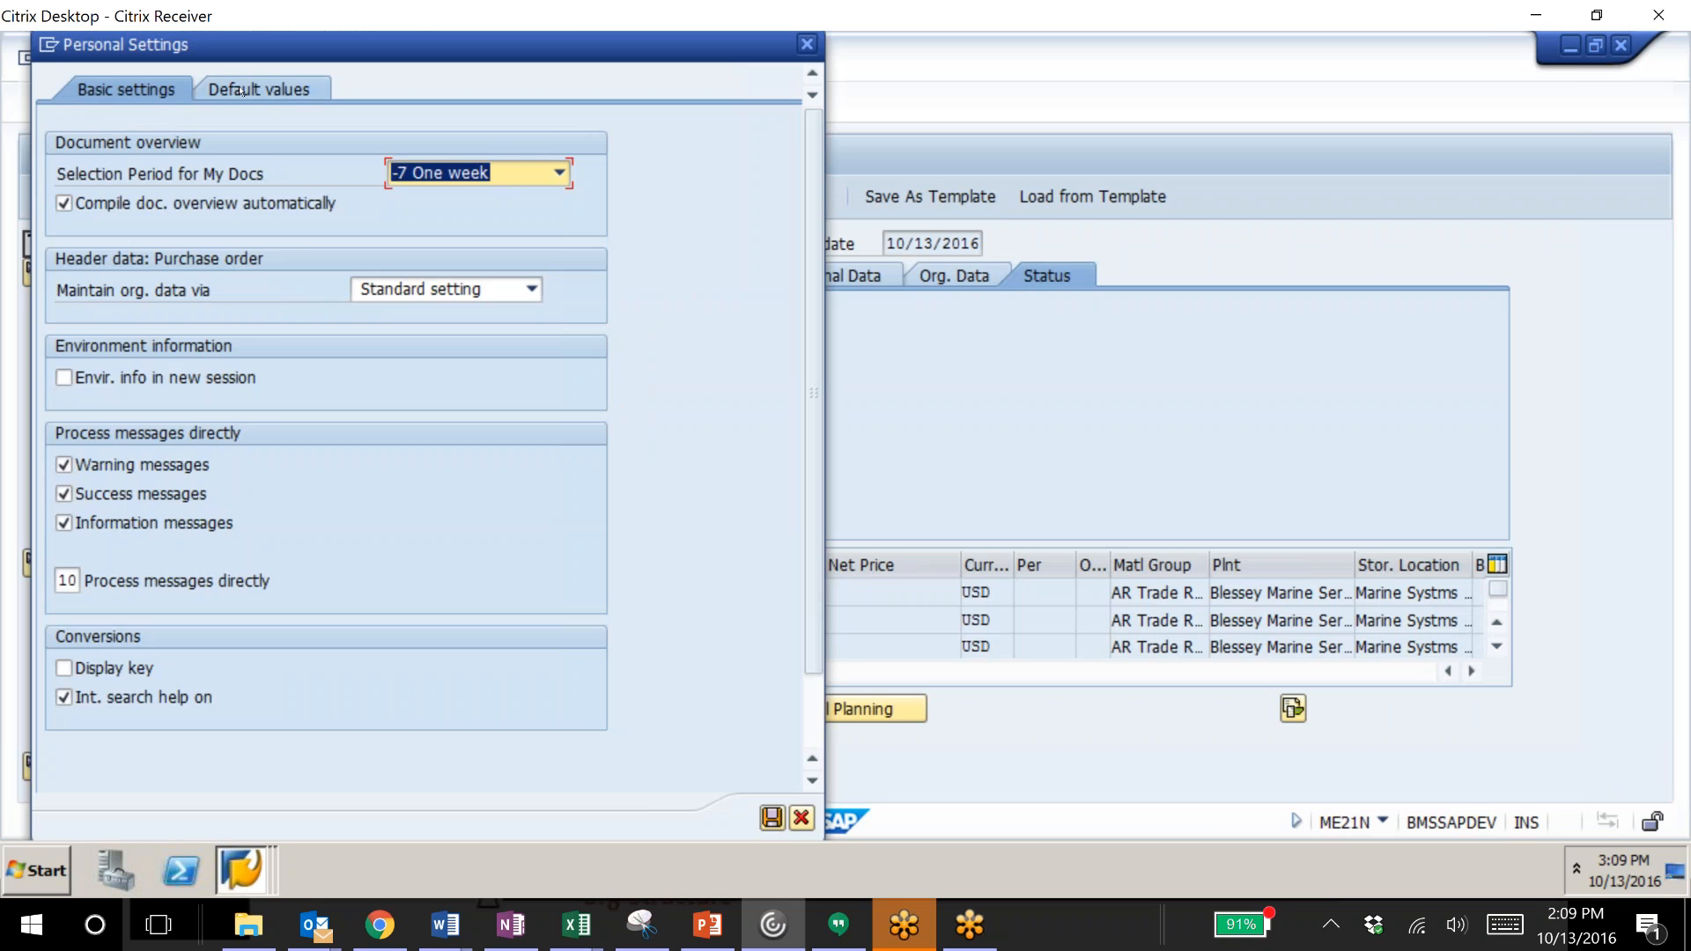
pyautogui.click(246, 93)
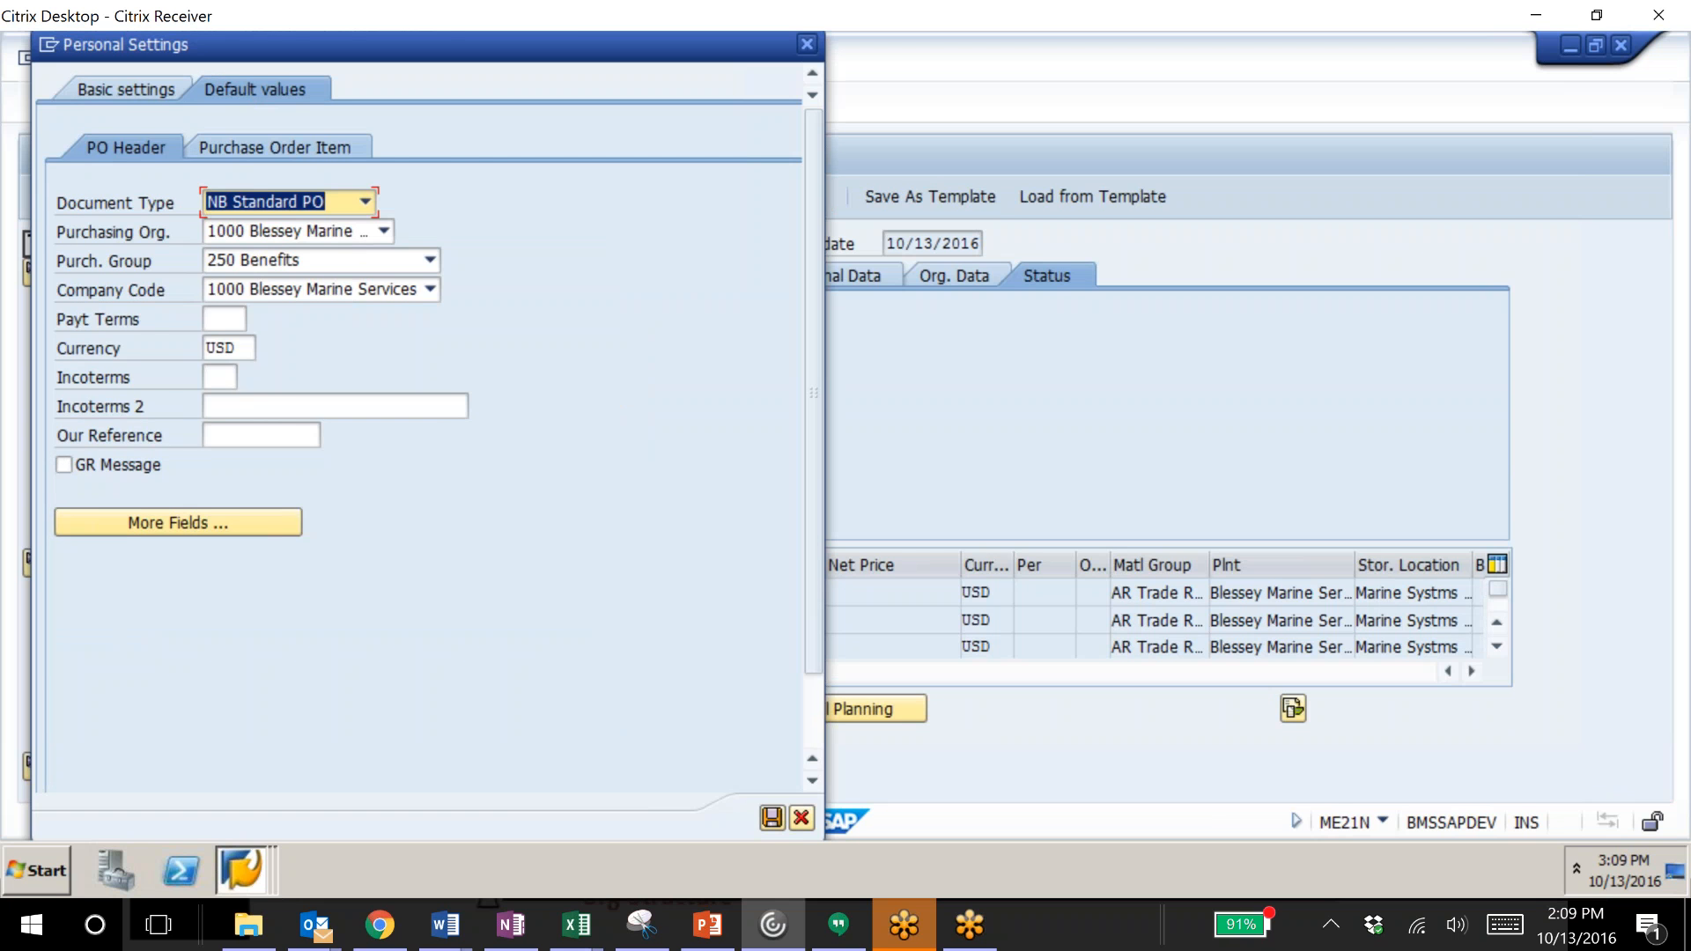
pyautogui.click(274, 148)
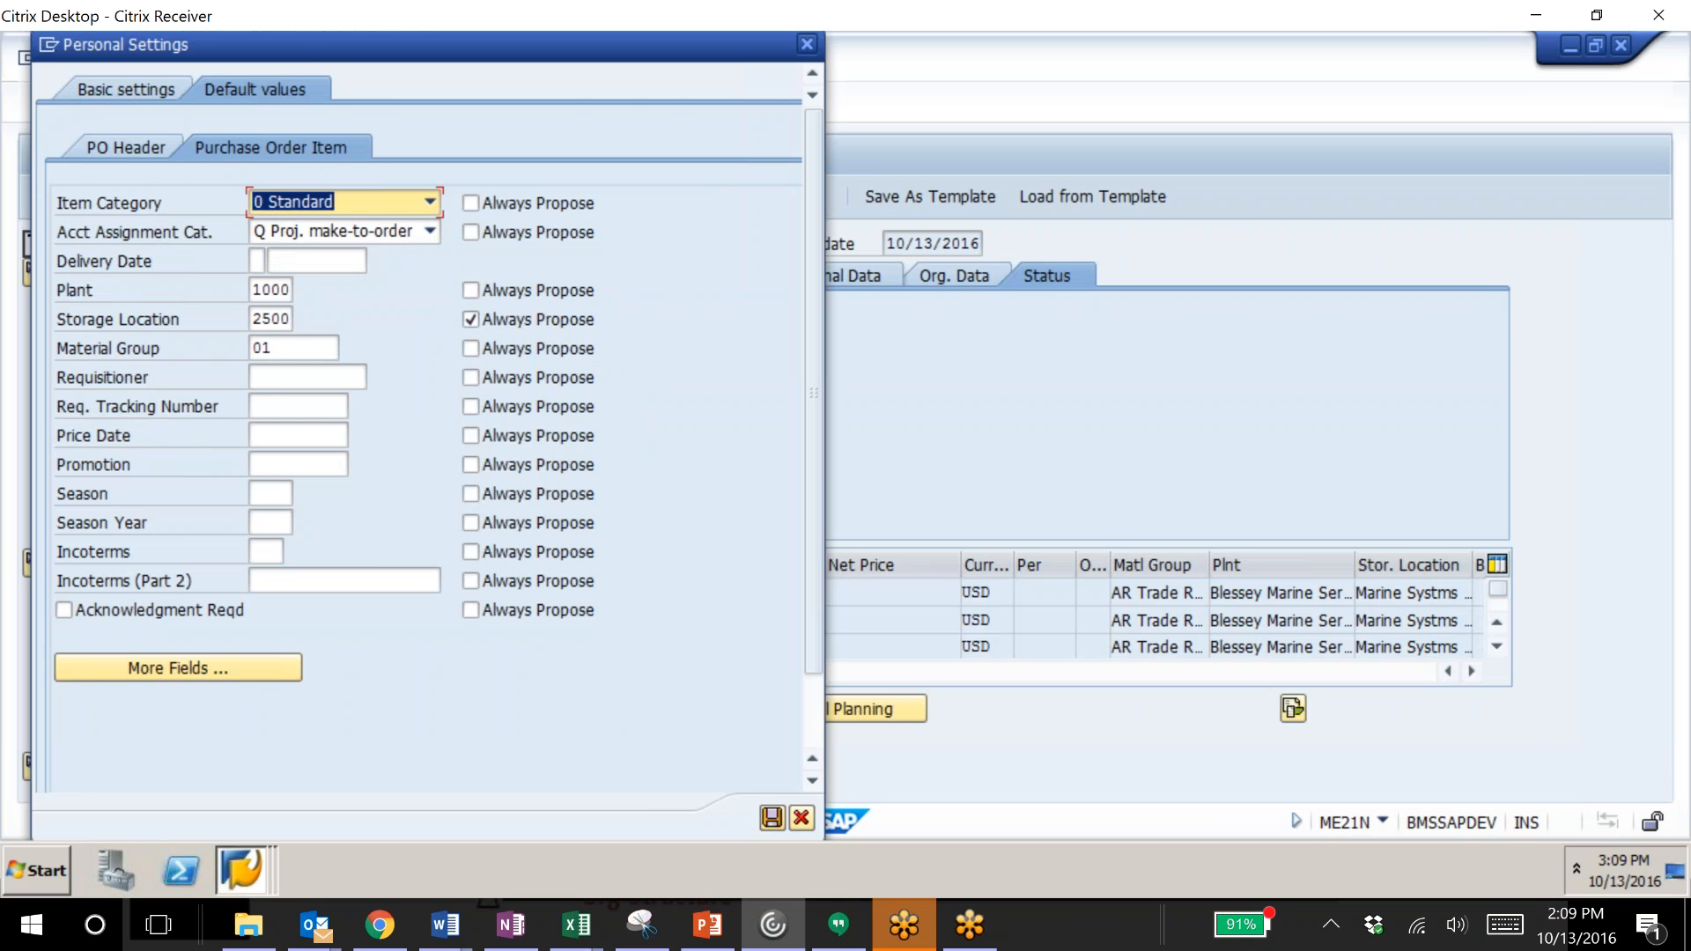
pyautogui.click(771, 819)
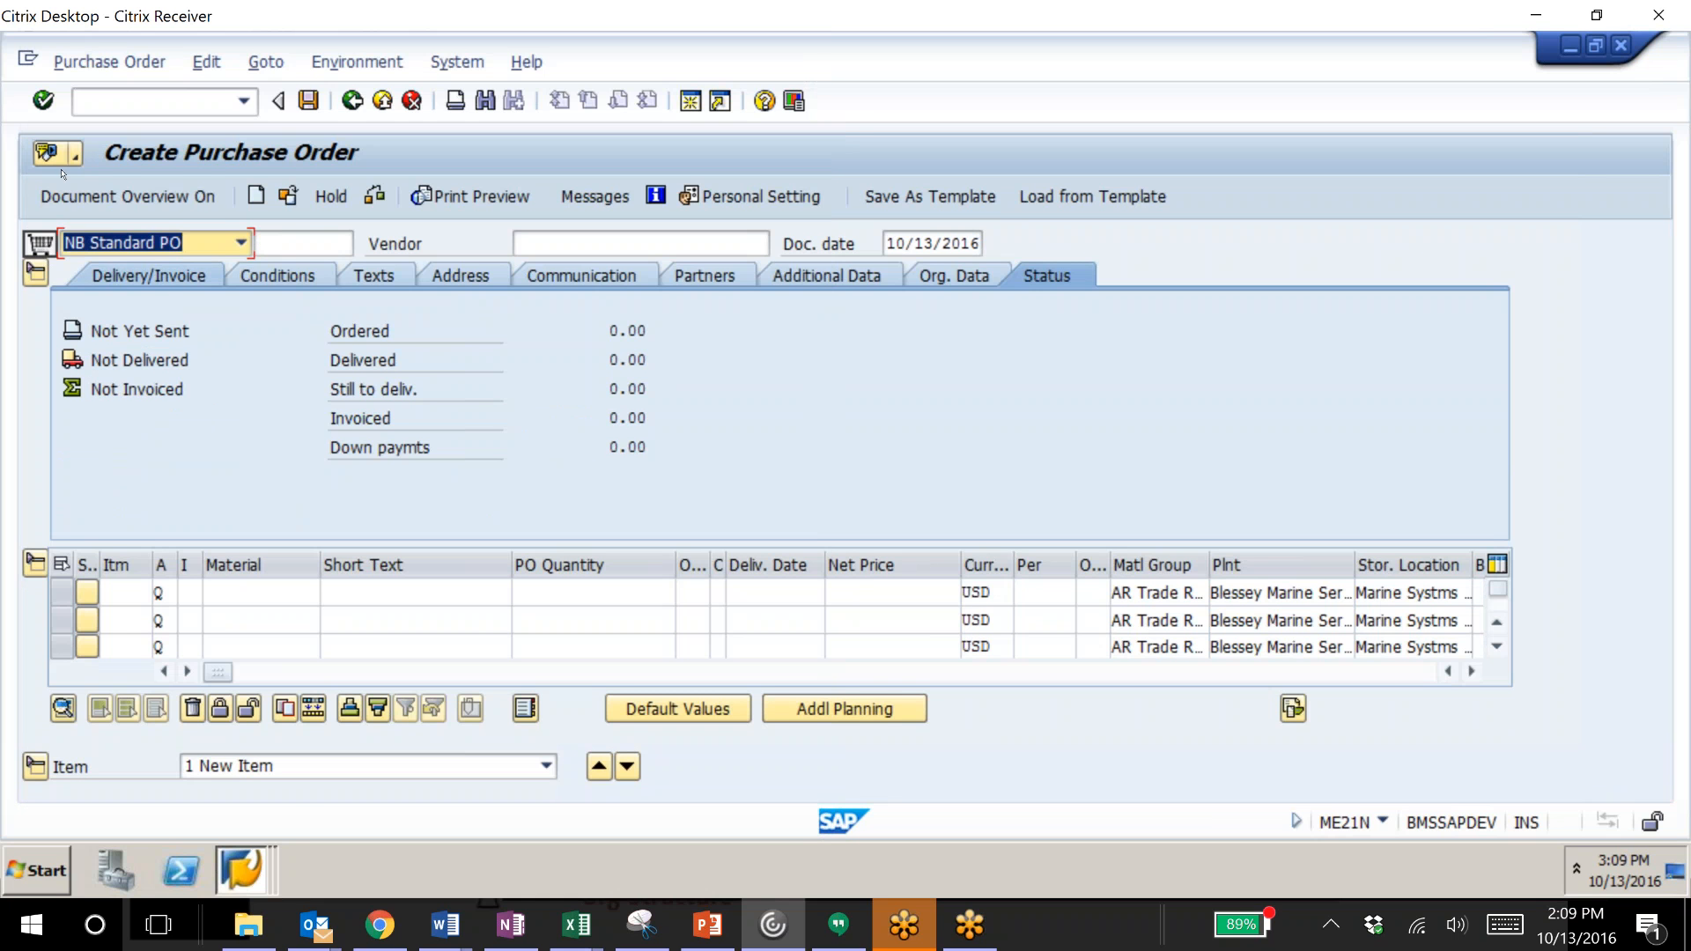
# Show the document overview and adopt item 10 (Test) of the listed purchase requisition into the new purchase order.
pyautogui.click(80, 196)
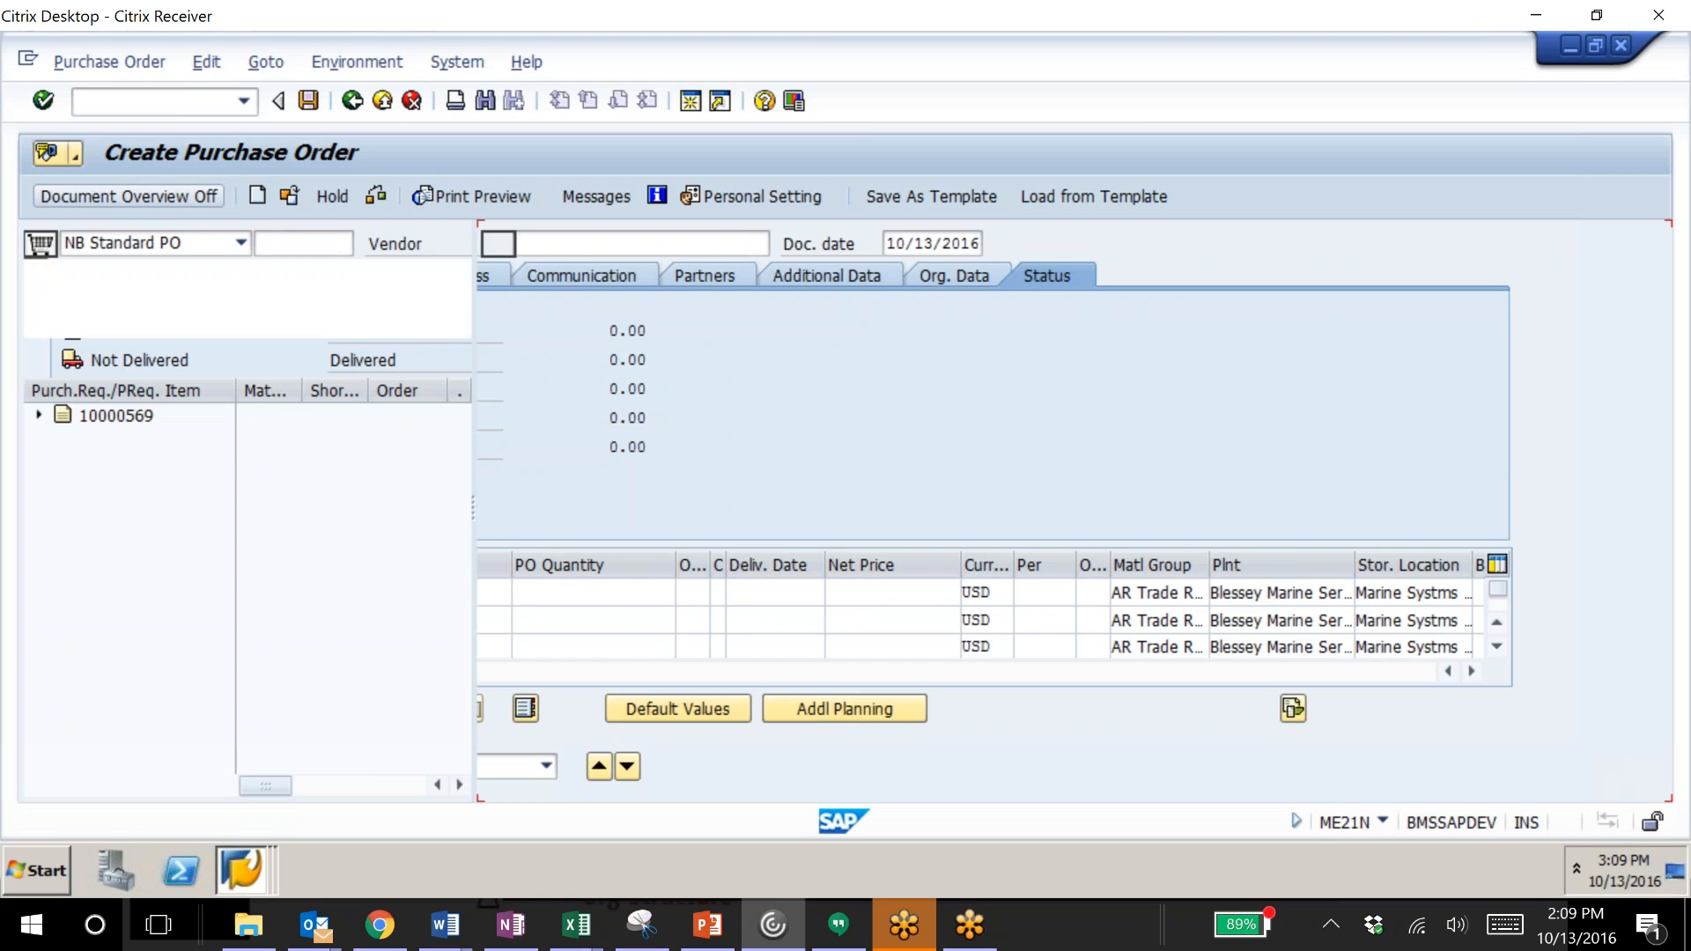
pyautogui.click(39, 414)
pyautogui.click(90, 440)
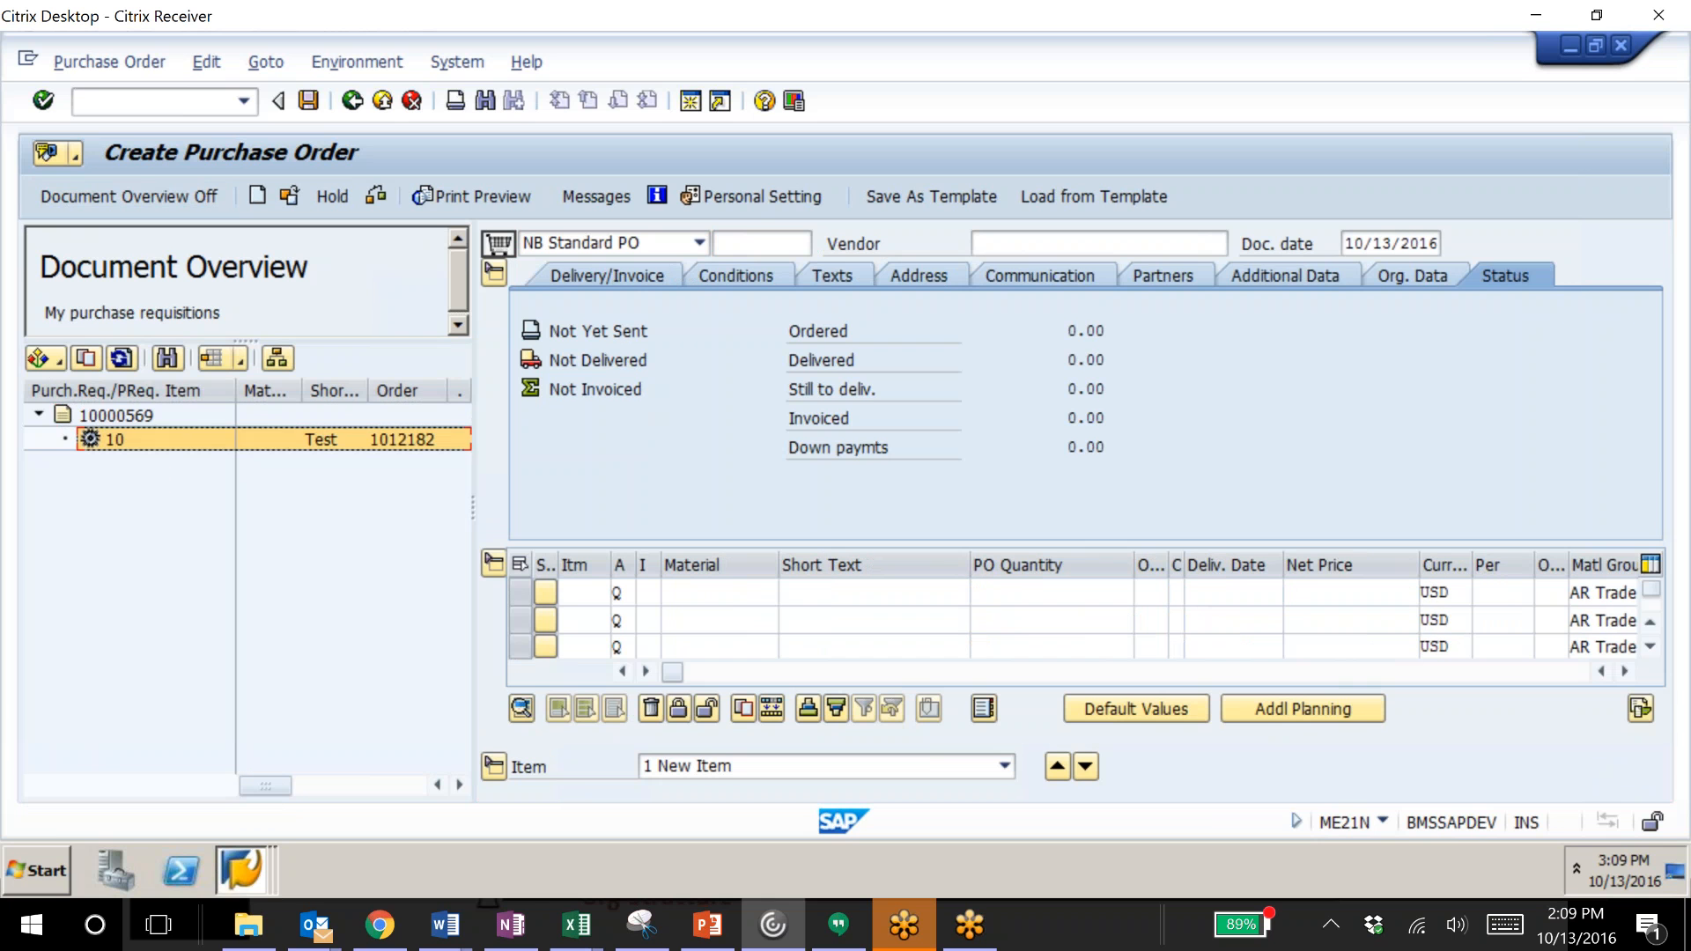
pyautogui.click(499, 245)
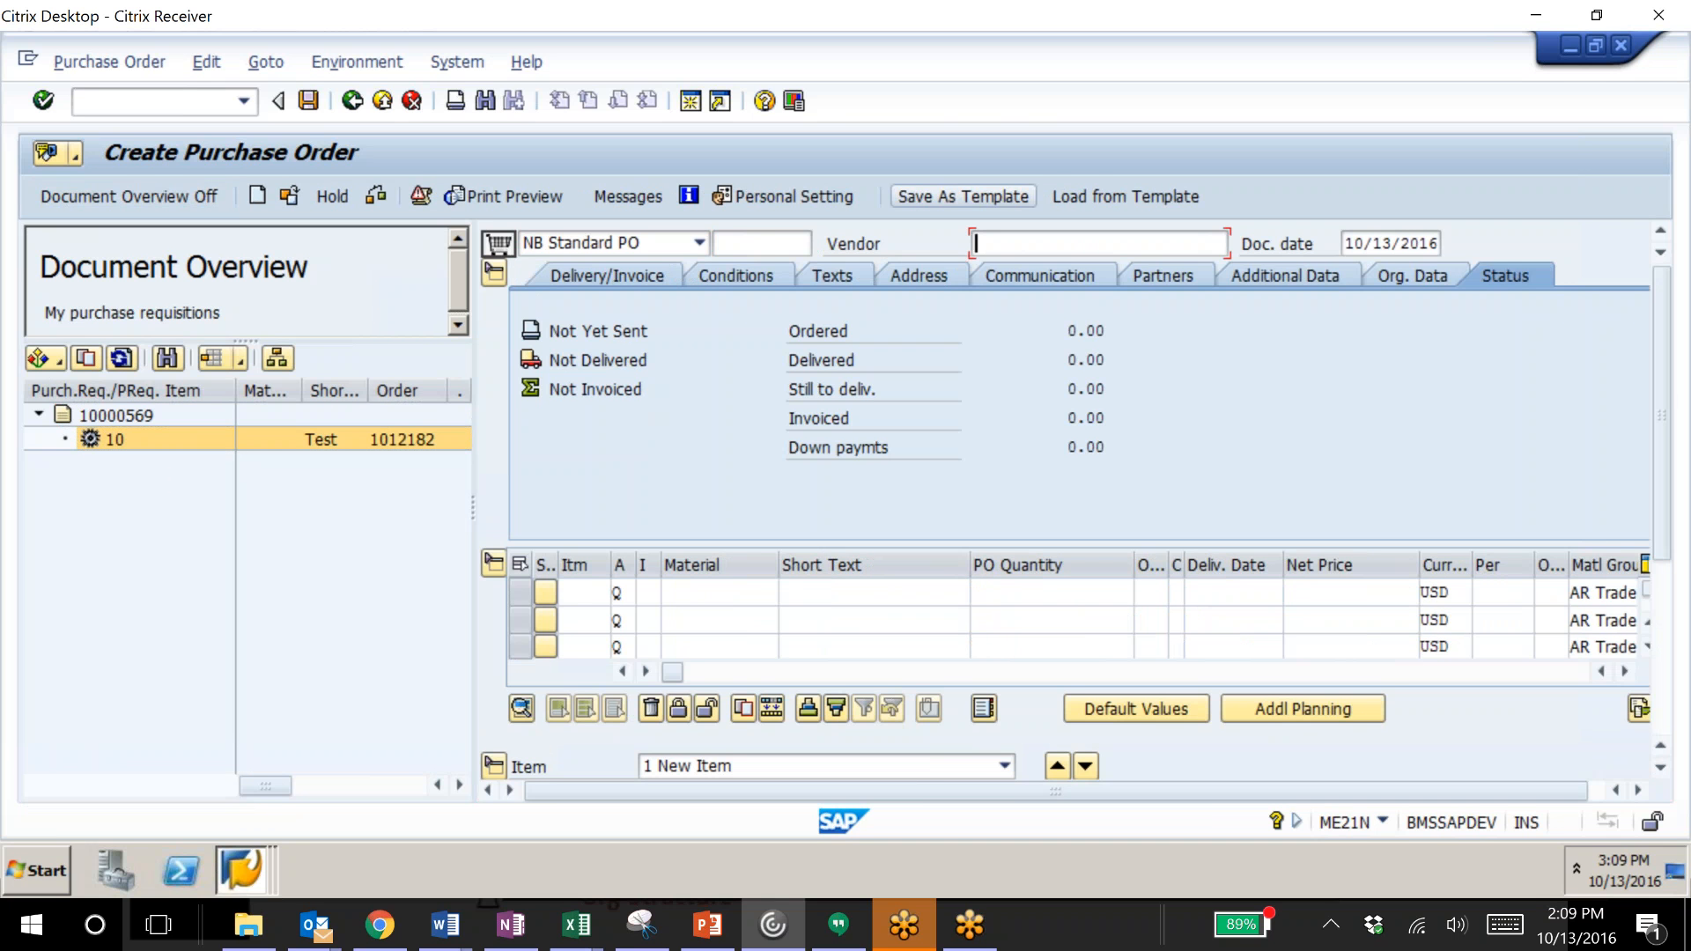
# Enter the vendor number for DATA TRONICS, INC. and set the gross price of item 10 to 500 USD.
pyautogui.write('10455')
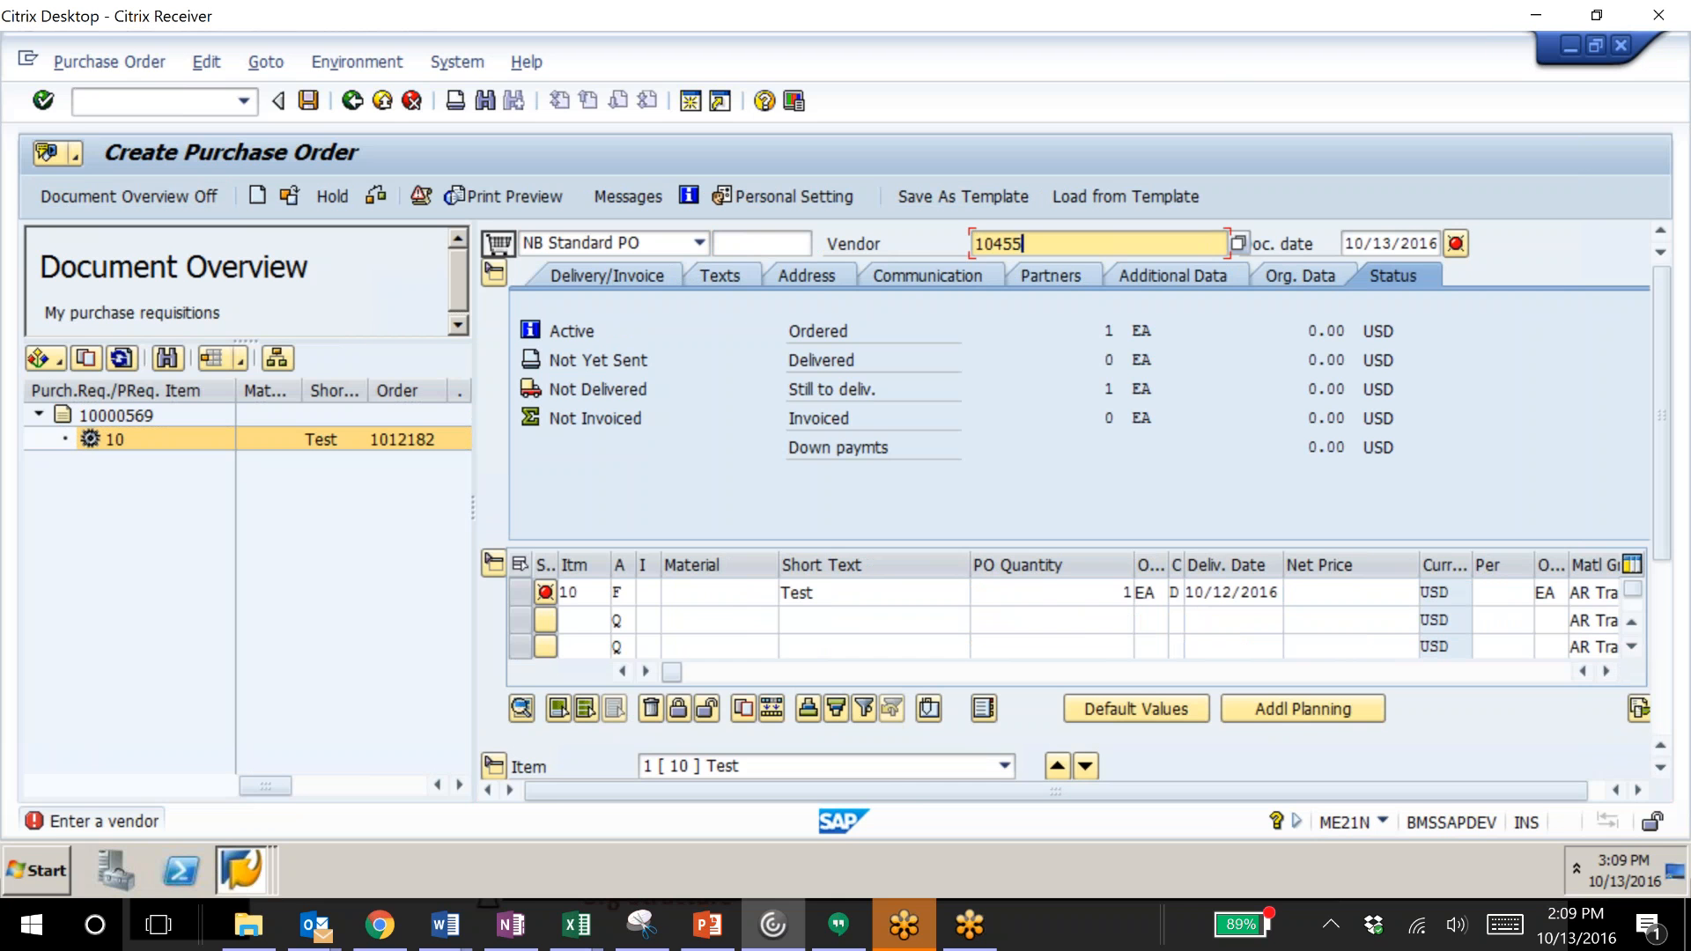
pyautogui.press('Return')
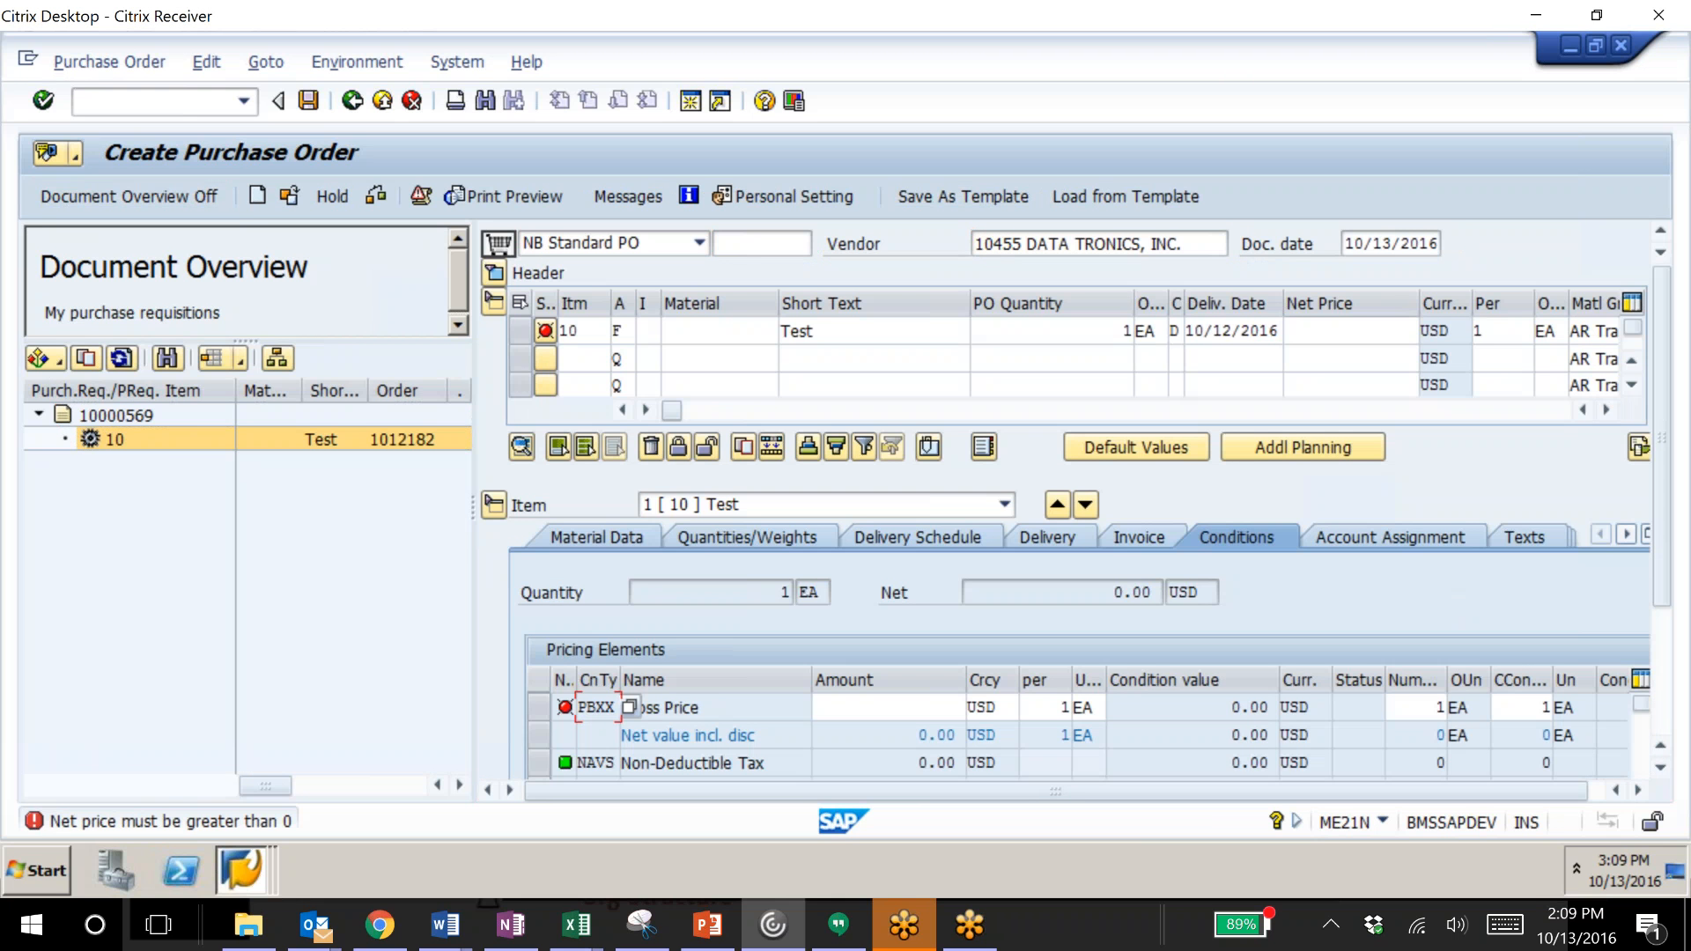
pyautogui.click(889, 708)
pyautogui.write('500')
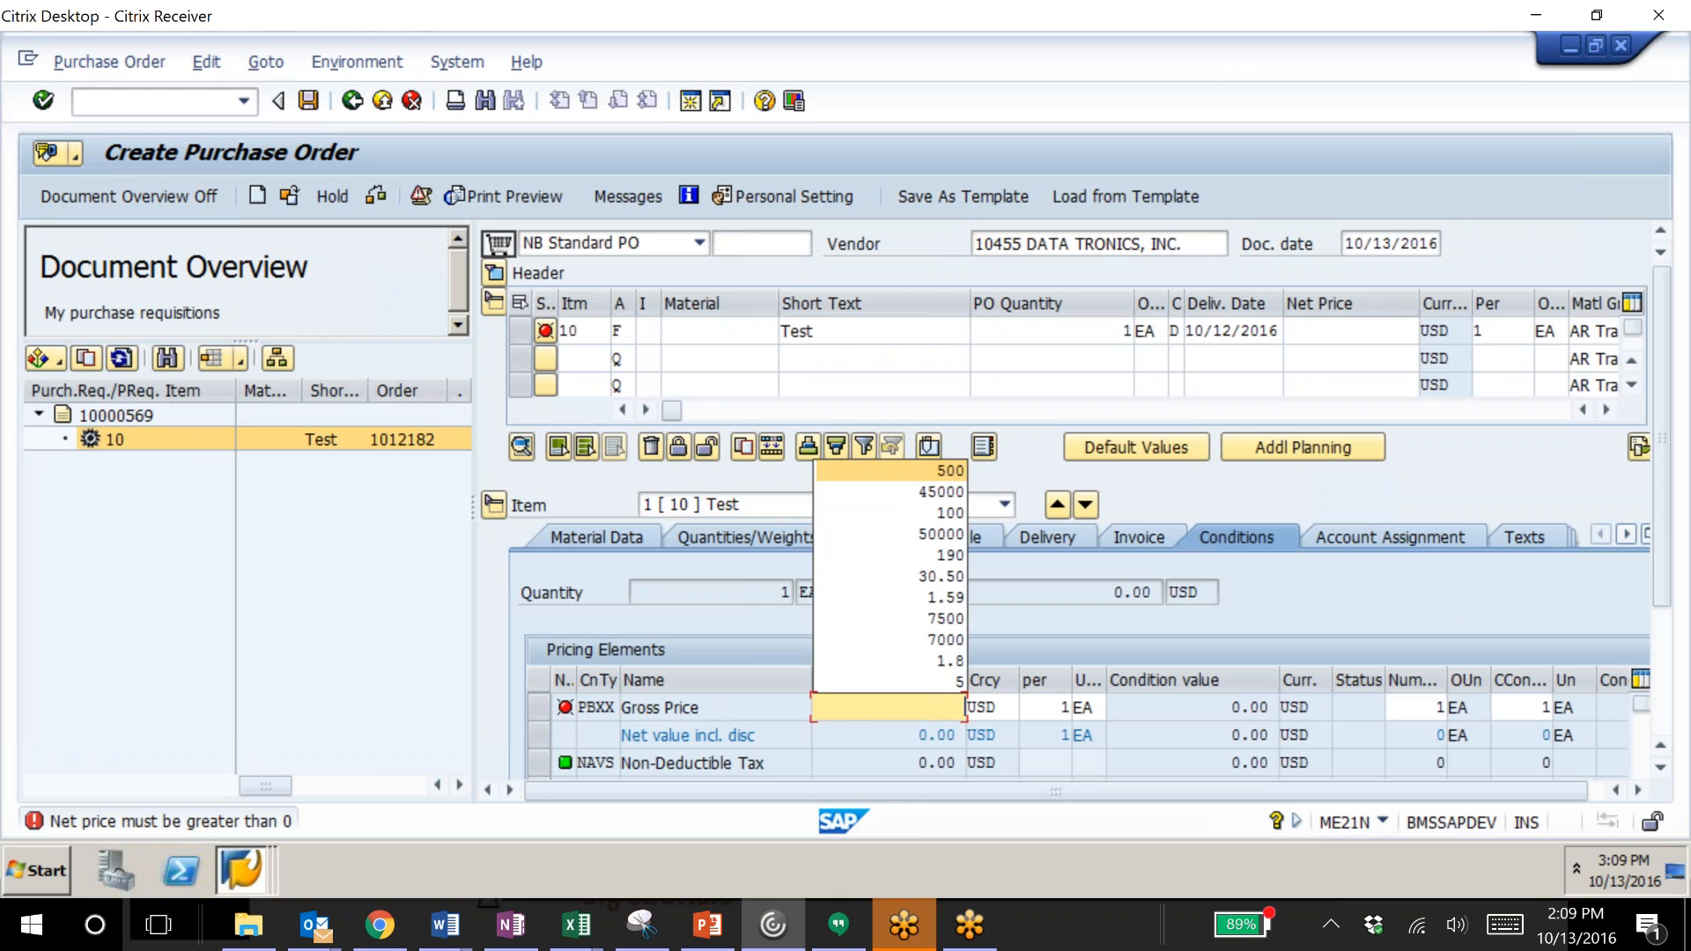
pyautogui.press('Return')
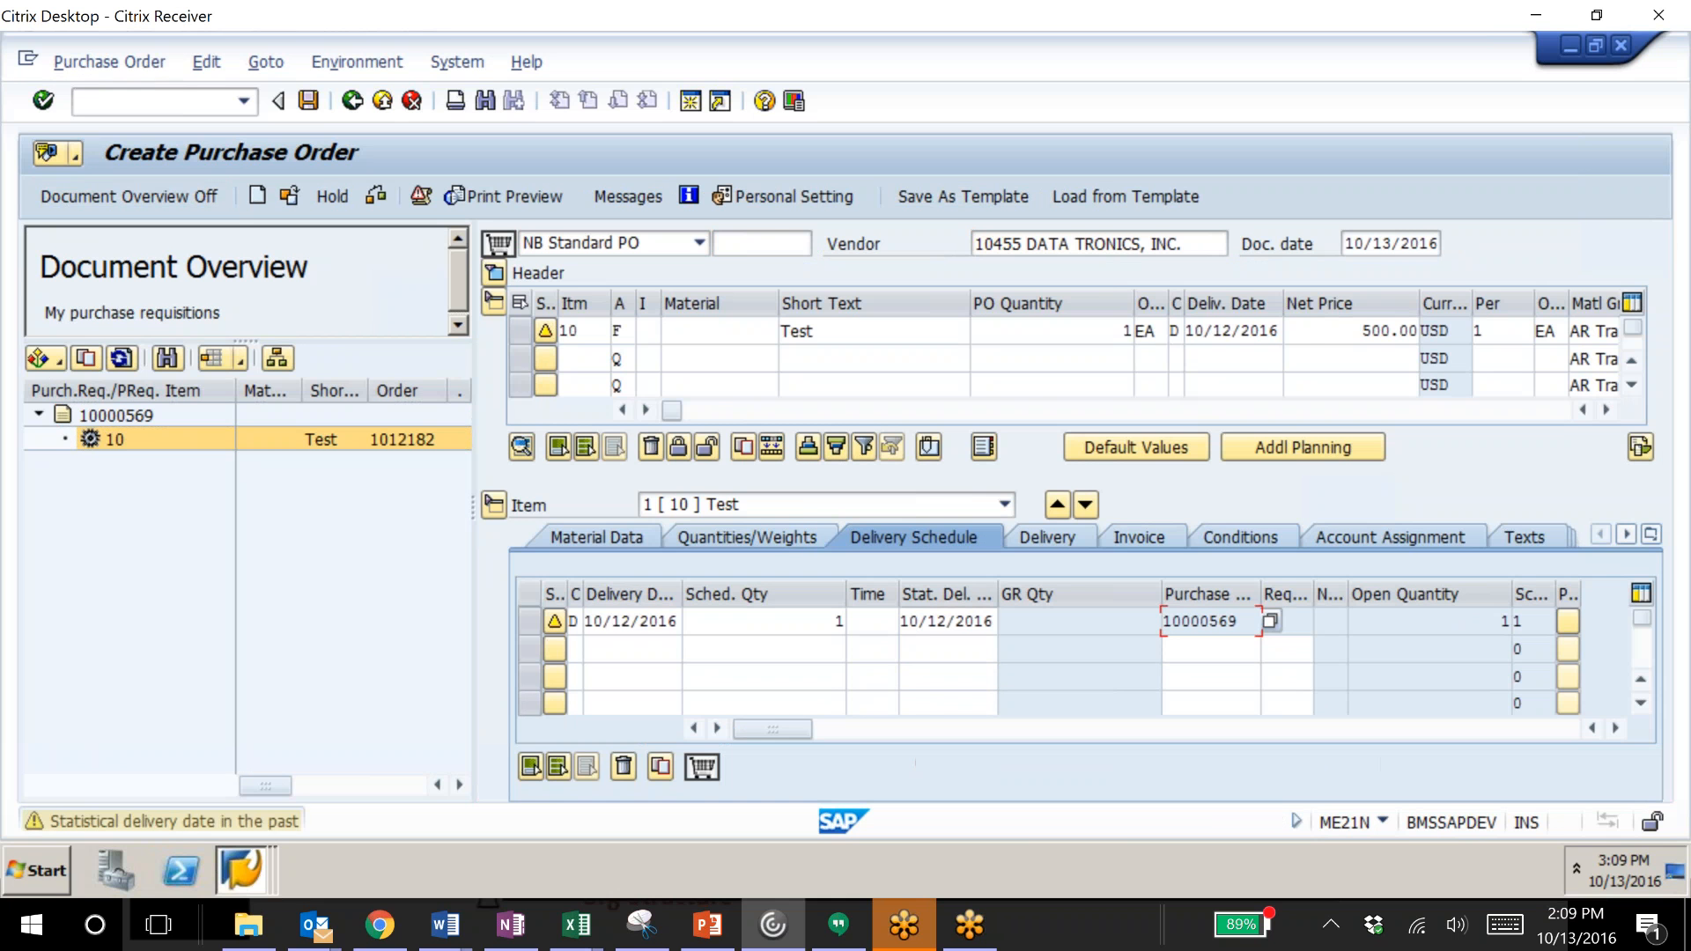
# Widen the Stor. Location column in the item overview to read item 10's full storage location name.
pyautogui.click(1607, 411)
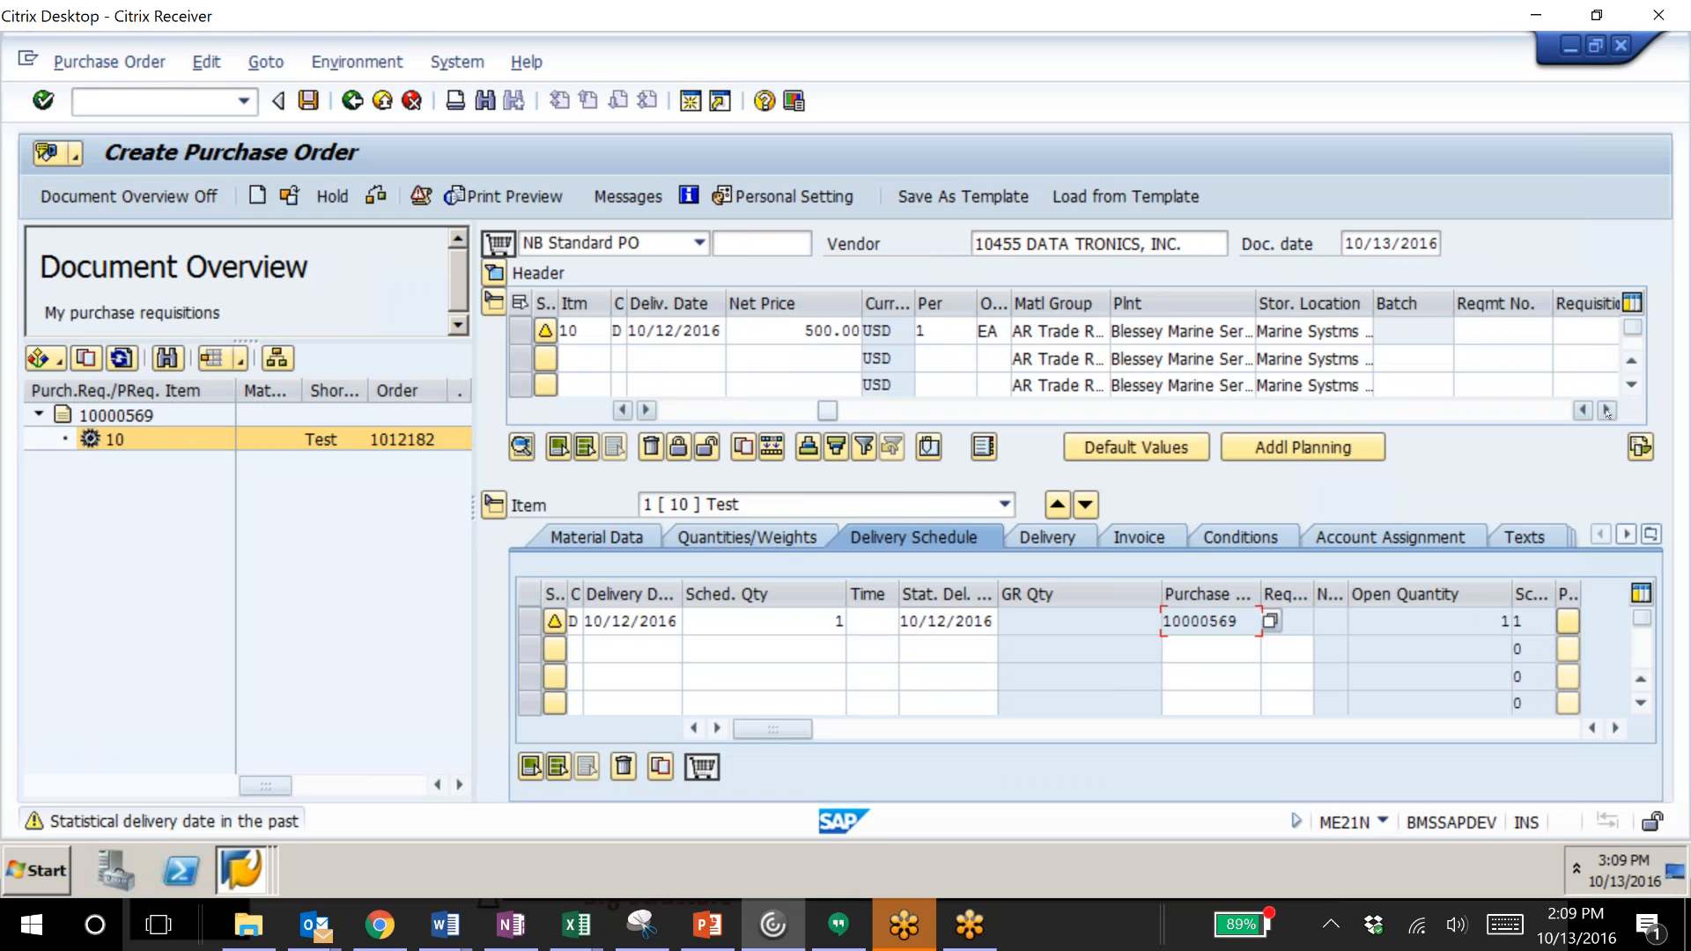
pyautogui.click(1328, 331)
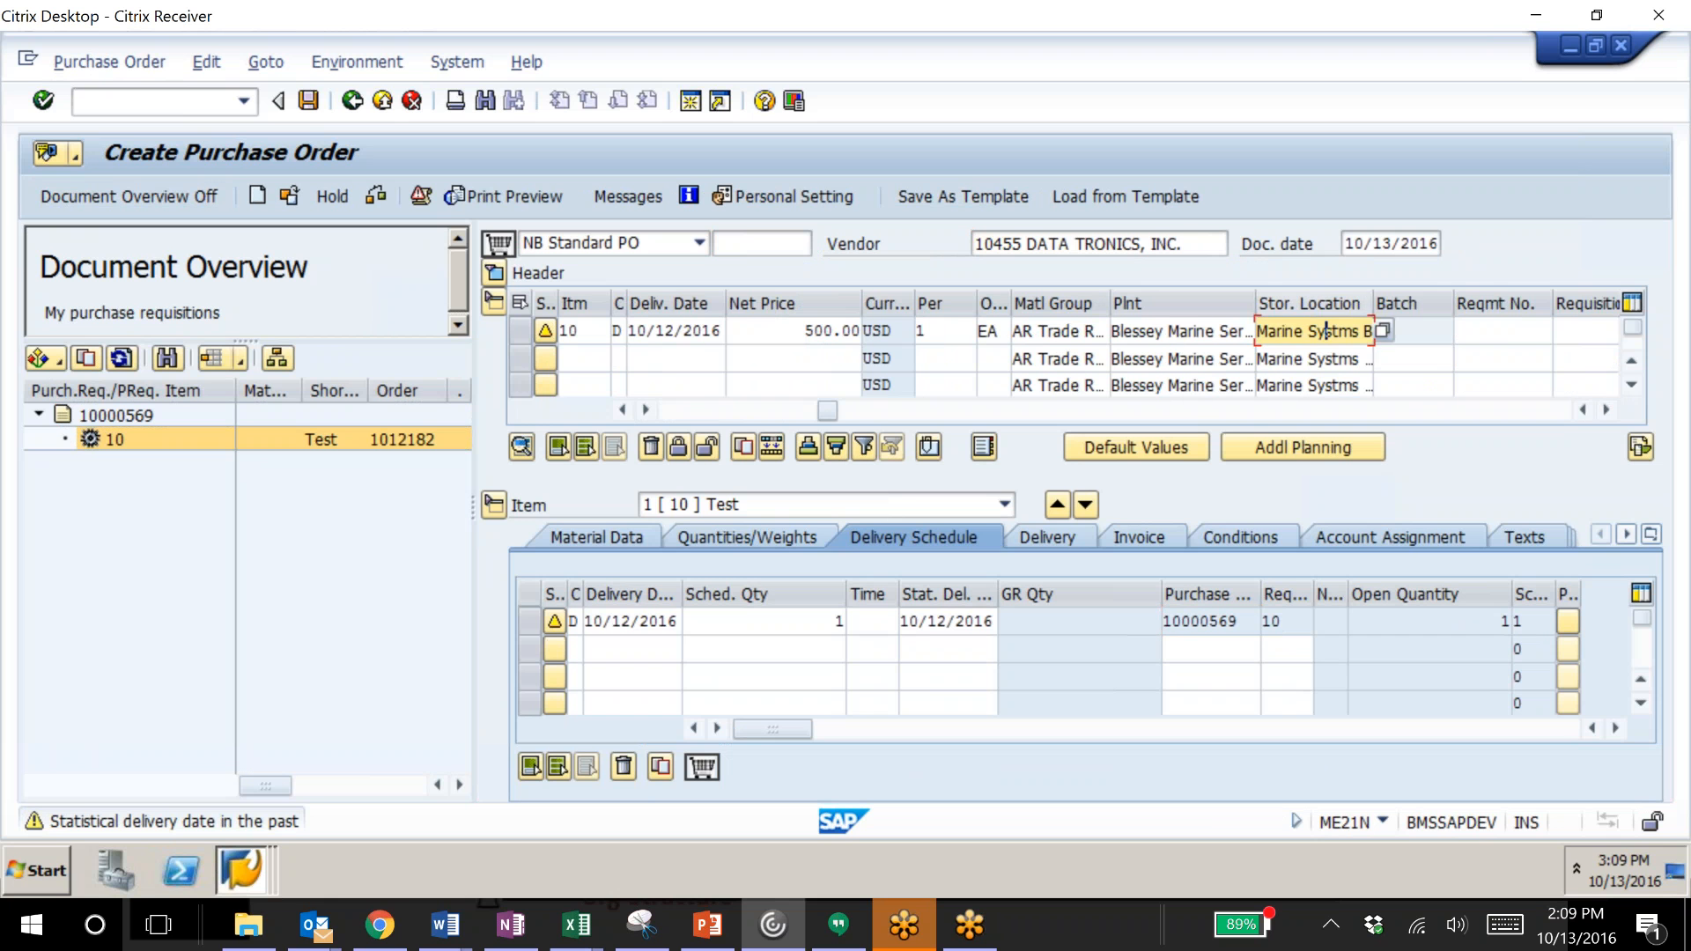
pyautogui.moveTo(1374, 303); pyautogui.dragTo(1420, 303)
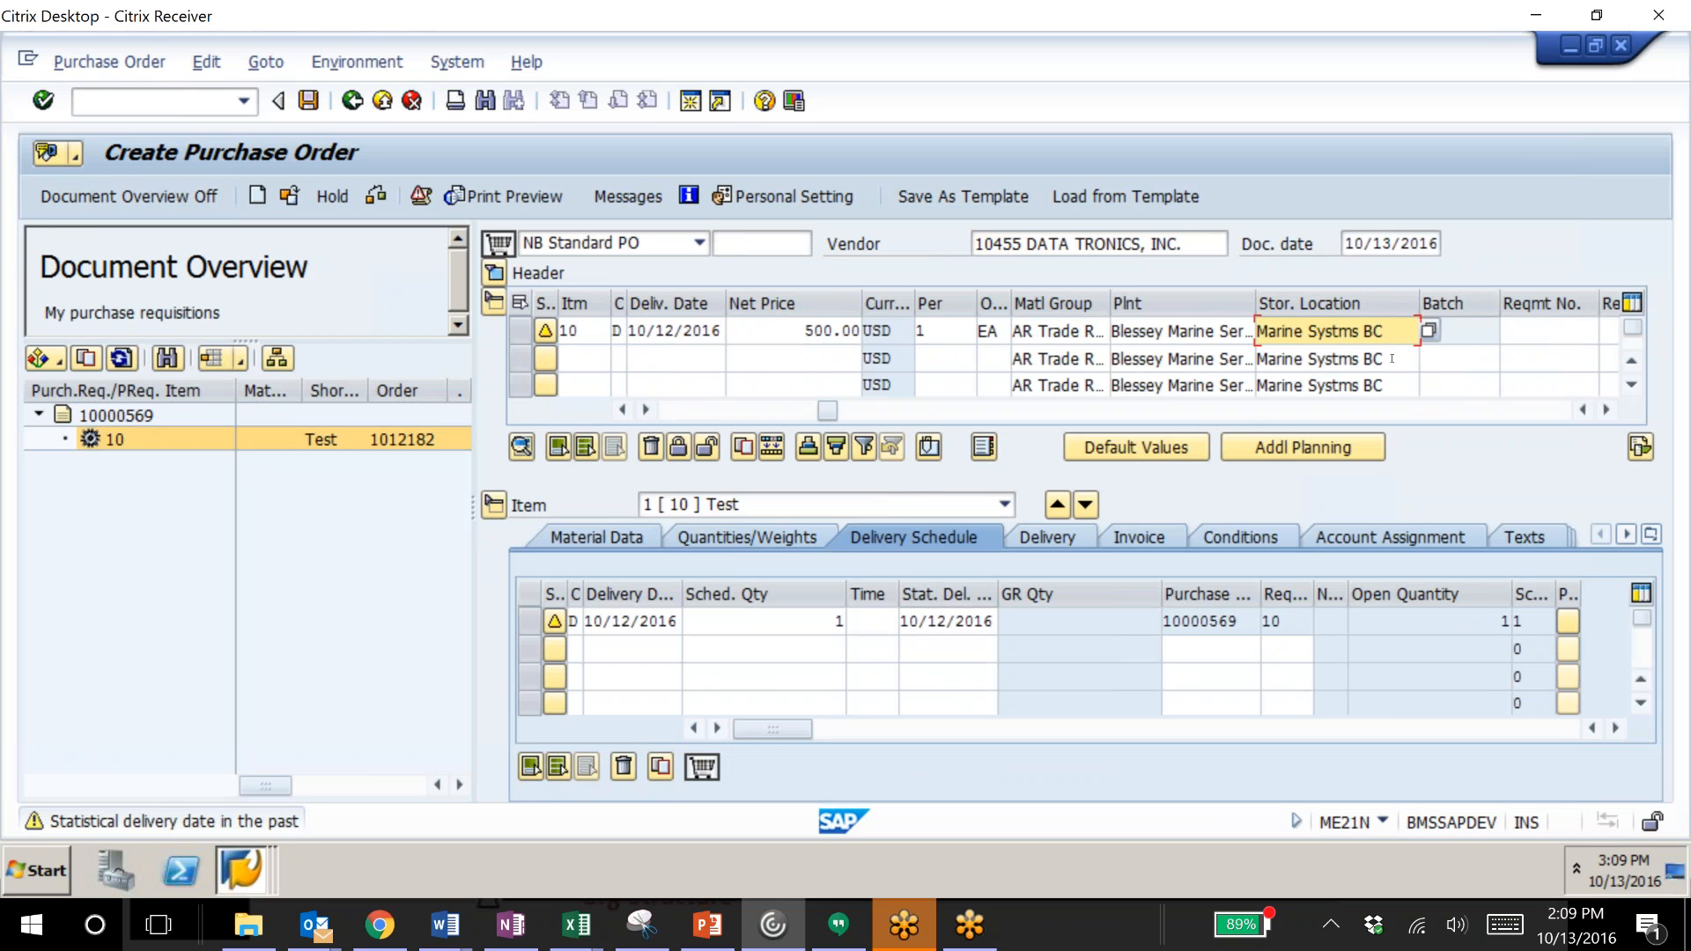